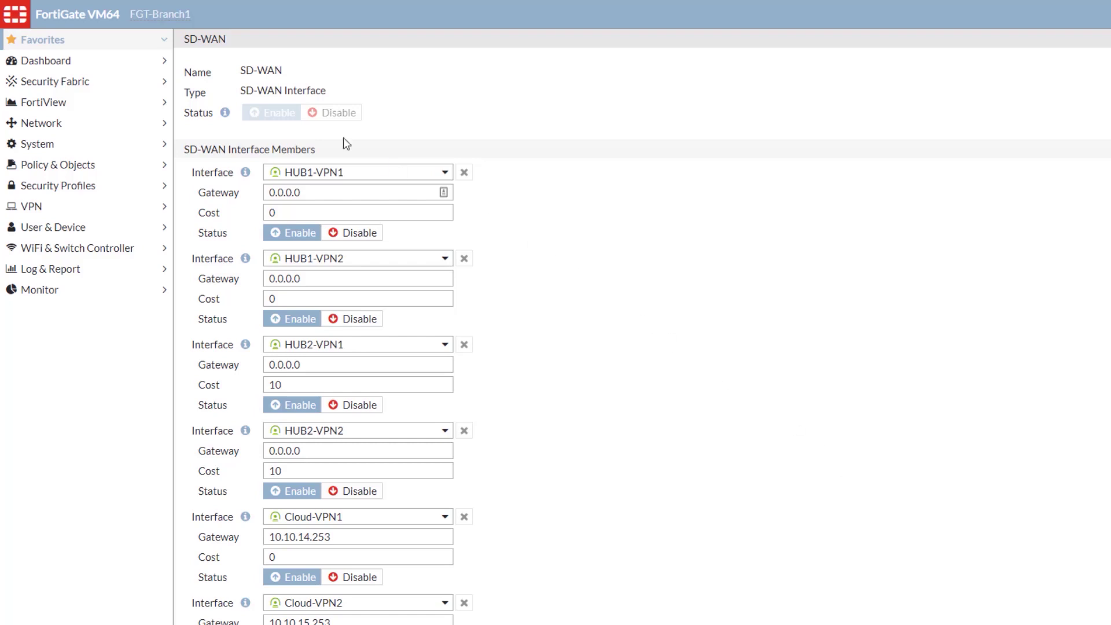
{"action": "left_click", "coordinate": [137, 46]}
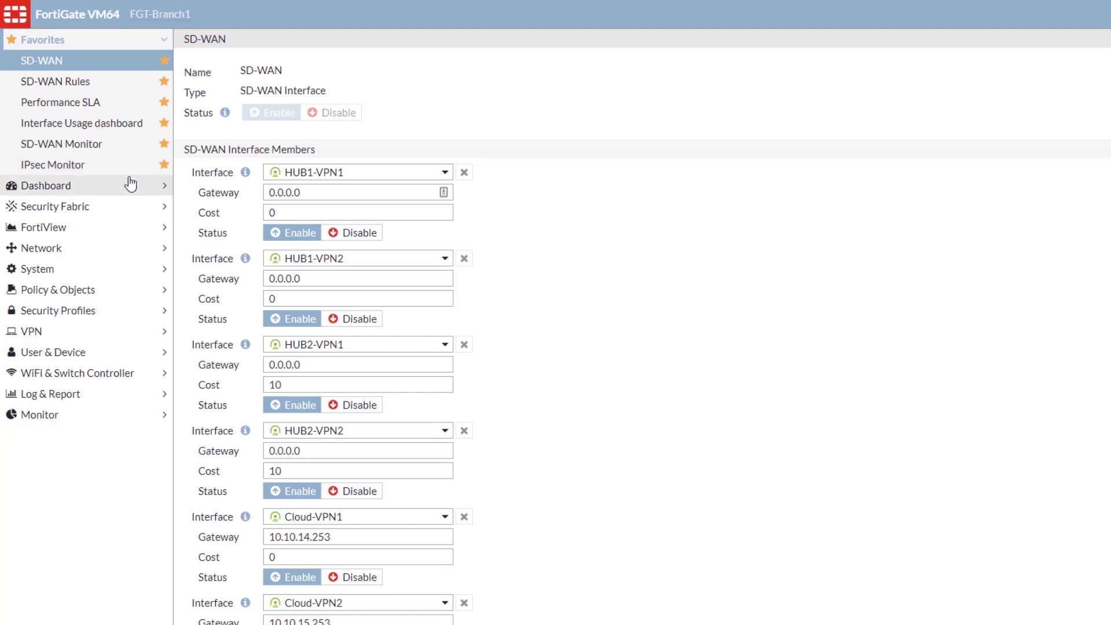
{"action": "left_click", "coordinate": [105, 254]}
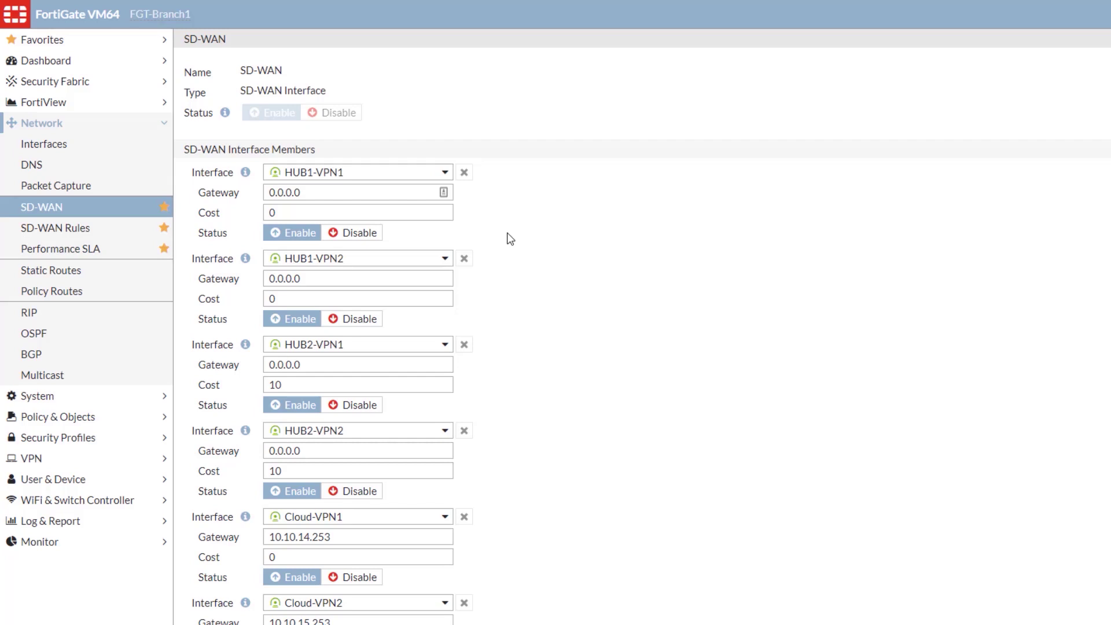
{"action": "scroll", "coordinate": [509, 239], "scroll_direction": "down", "scroll_amount": 5}
Step: Compare SD-WAN members' volume, sessions and bandwidth usage charts, then add an empty member entry
{"action": "scroll", "coordinate": [501, 224], "scroll_direction": "down", "scroll_amount": 2}
{"action": "scroll", "coordinate": [501, 224], "scroll_direction": "down", "scroll_amount": 1}
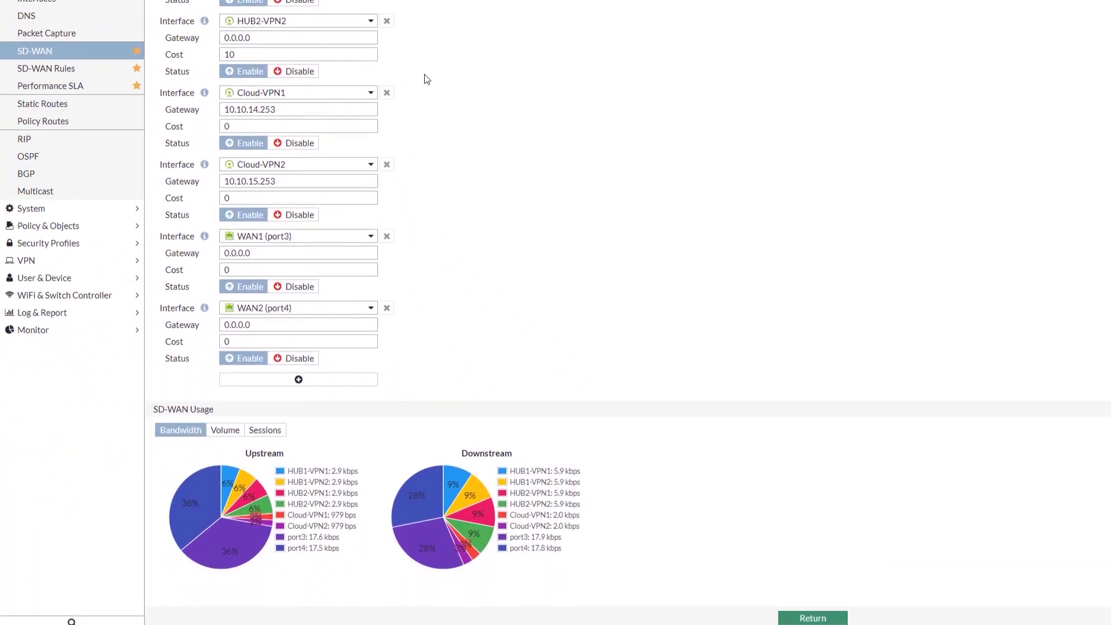
{"action": "left_click", "coordinate": [223, 431]}
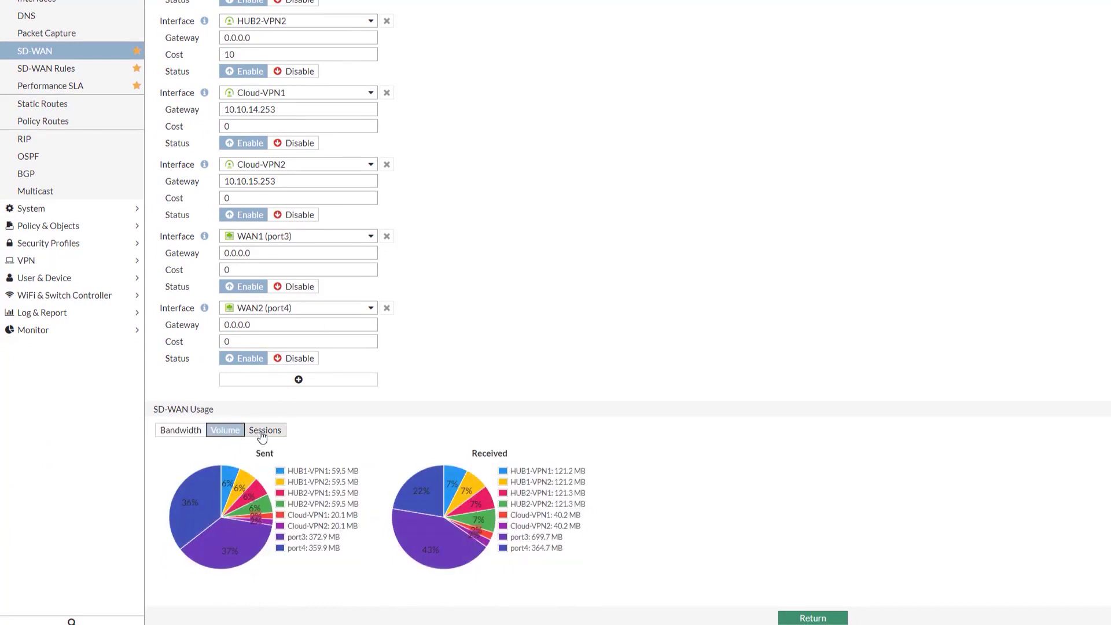
{"action": "left_click", "coordinate": [261, 433]}
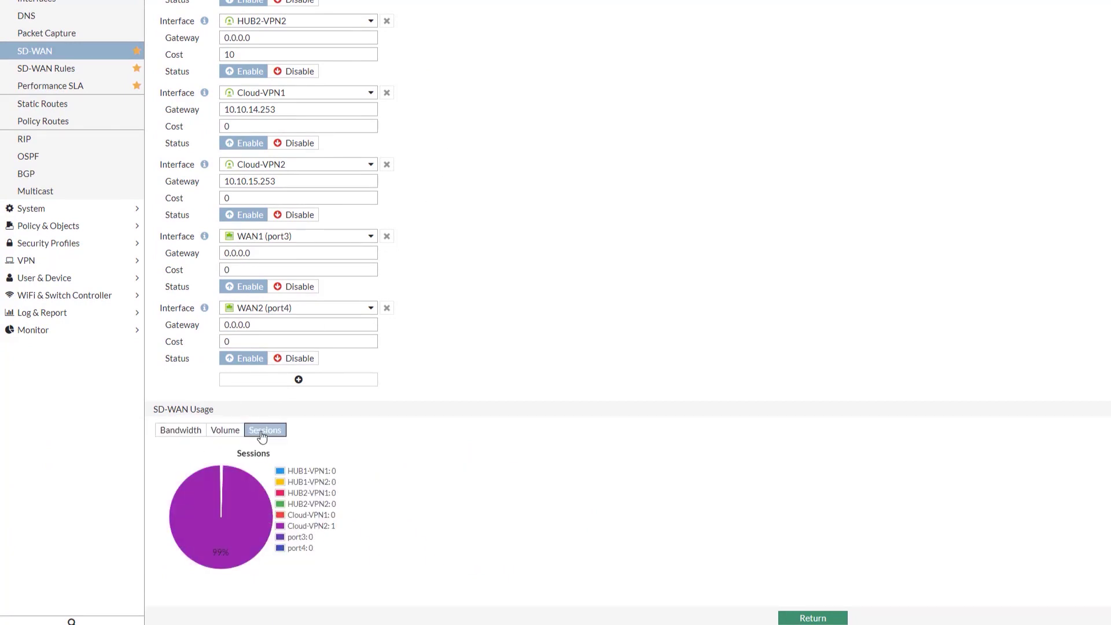
{"action": "left_click", "coordinate": [198, 434]}
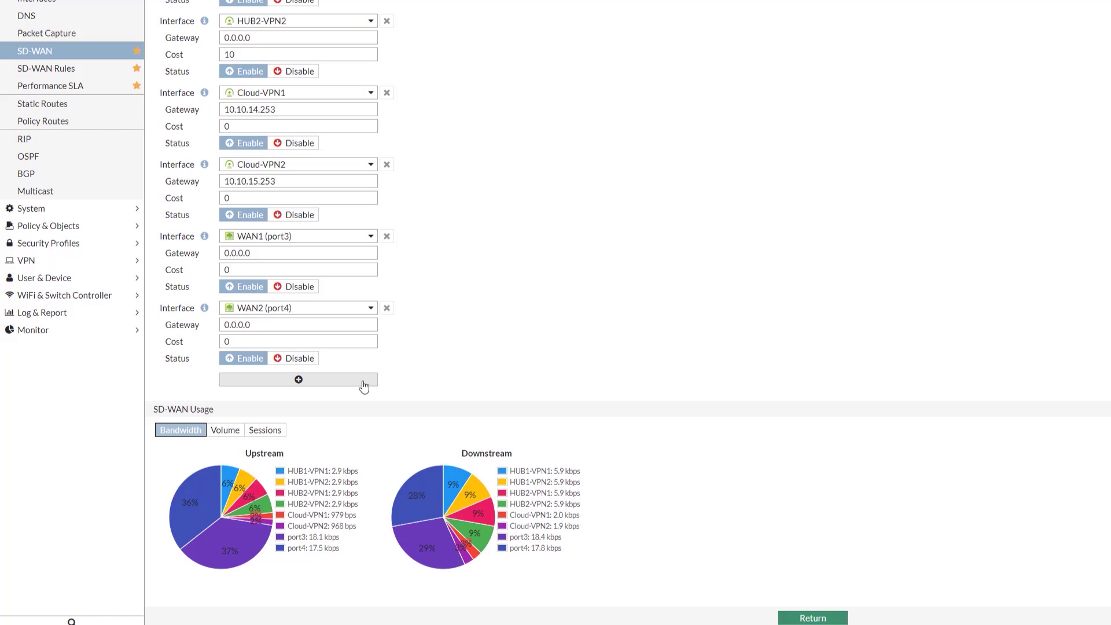
{"action": "left_click", "coordinate": [363, 382]}
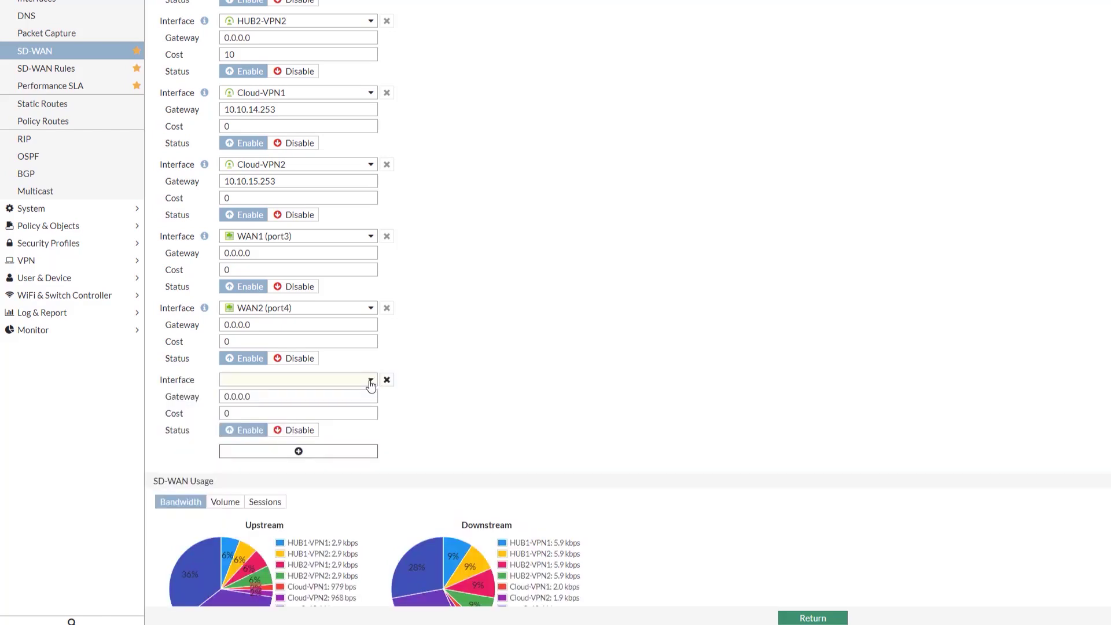
Step: List the interfaces available as SD-WAN members, then delete the blank new member entry
{"action": "left_click", "coordinate": [371, 382]}
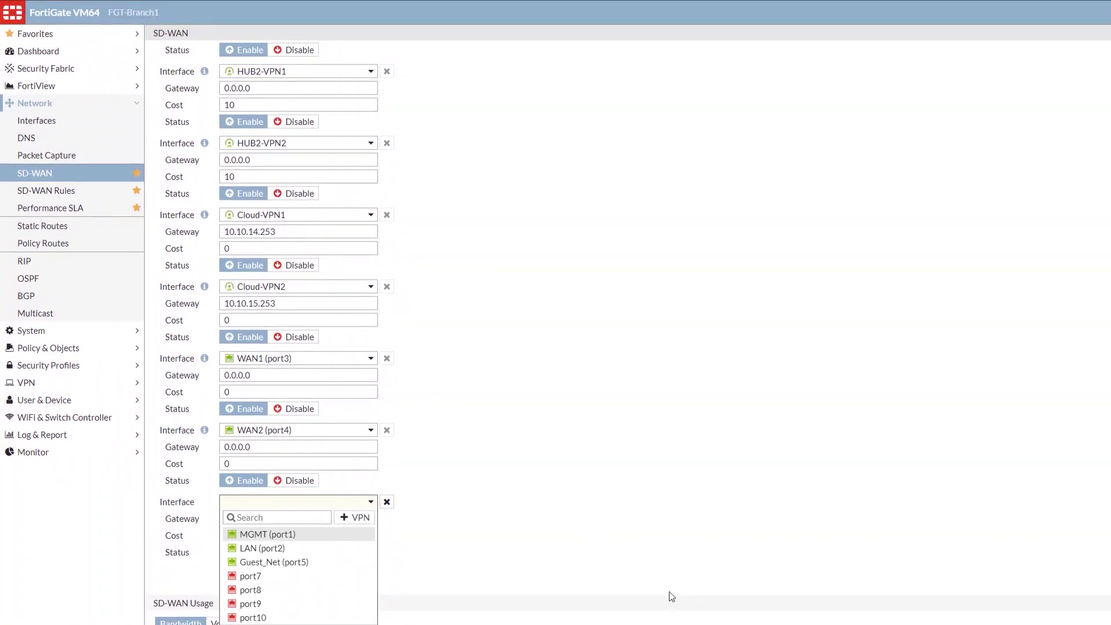
{"action": "left_click", "coordinate": [617, 539]}
{"action": "left_click", "coordinate": [386, 501]}
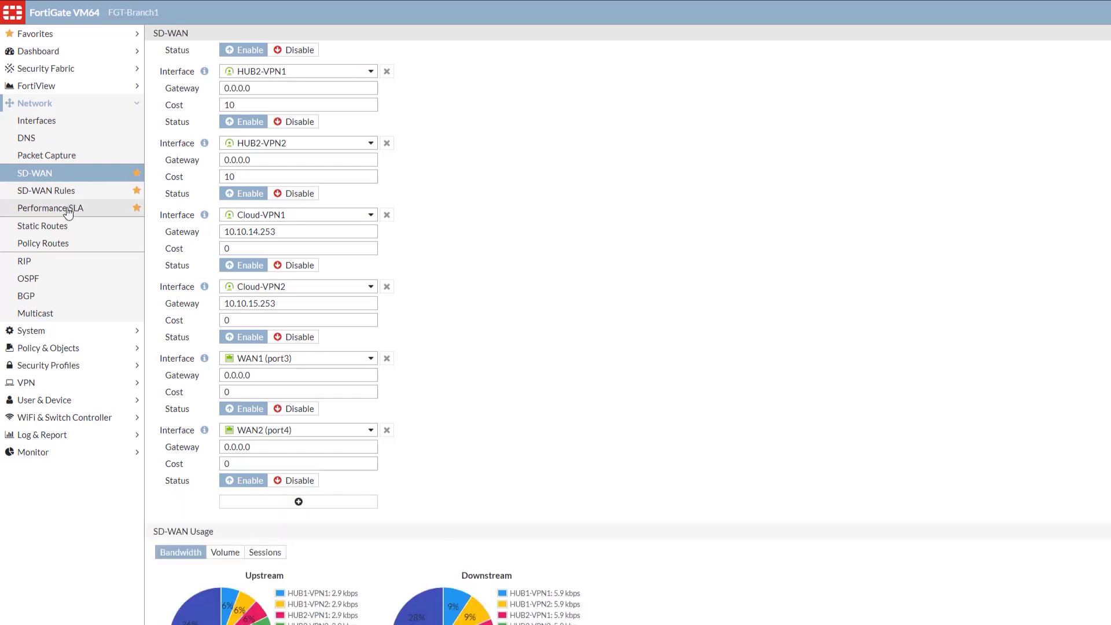
{"action": "left_click", "coordinate": [66, 210]}
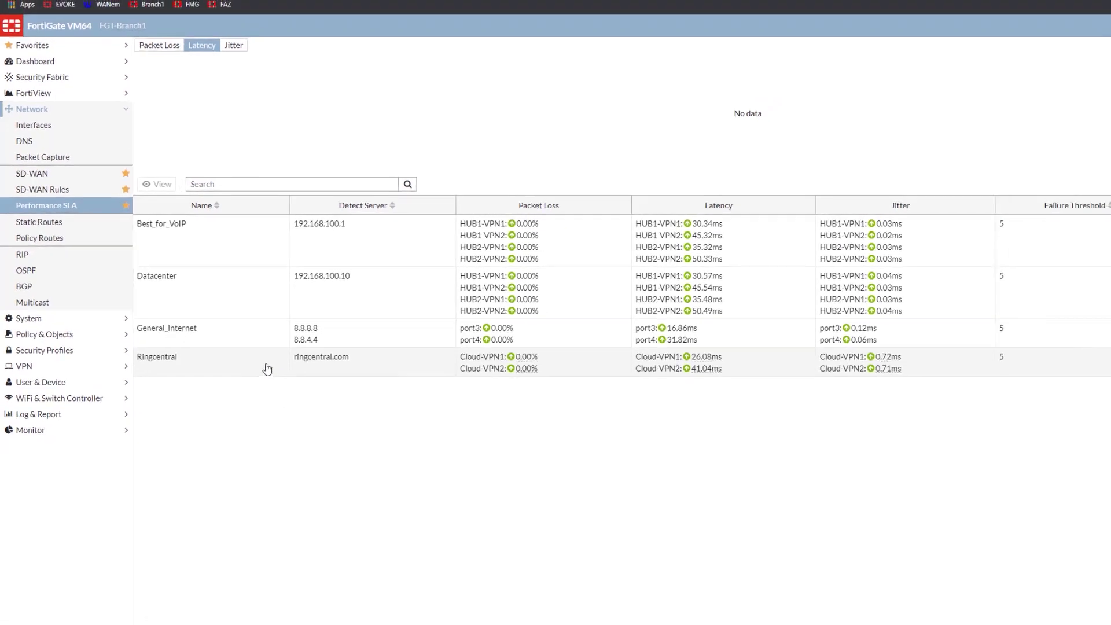
Step: Refresh and compare Ringcentral, General_Internet and Best_for_VoIP latency charts, then open the Ringcentral check
{"action": "left_click", "coordinate": [267, 368]}
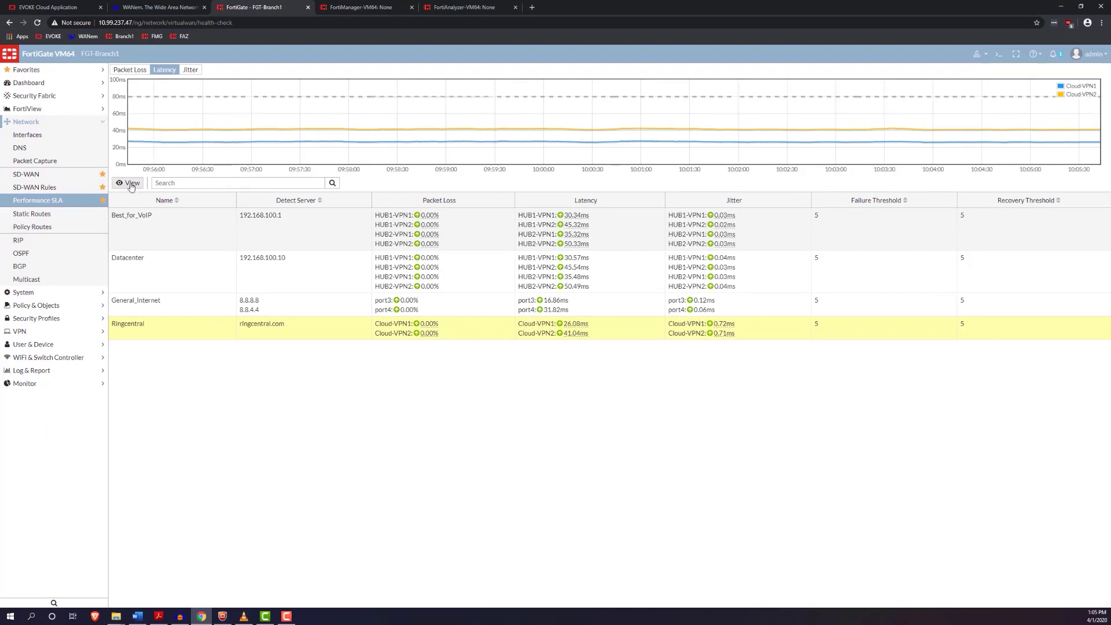
{"action": "left_click", "coordinate": [72, 204]}
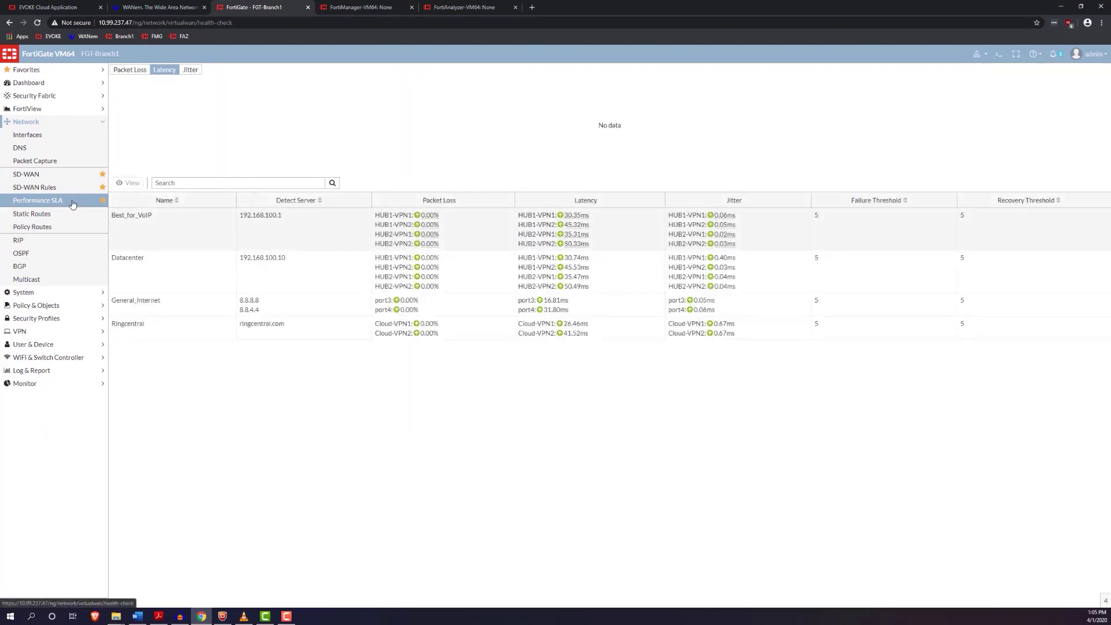
{"action": "left_click", "coordinate": [72, 204]}
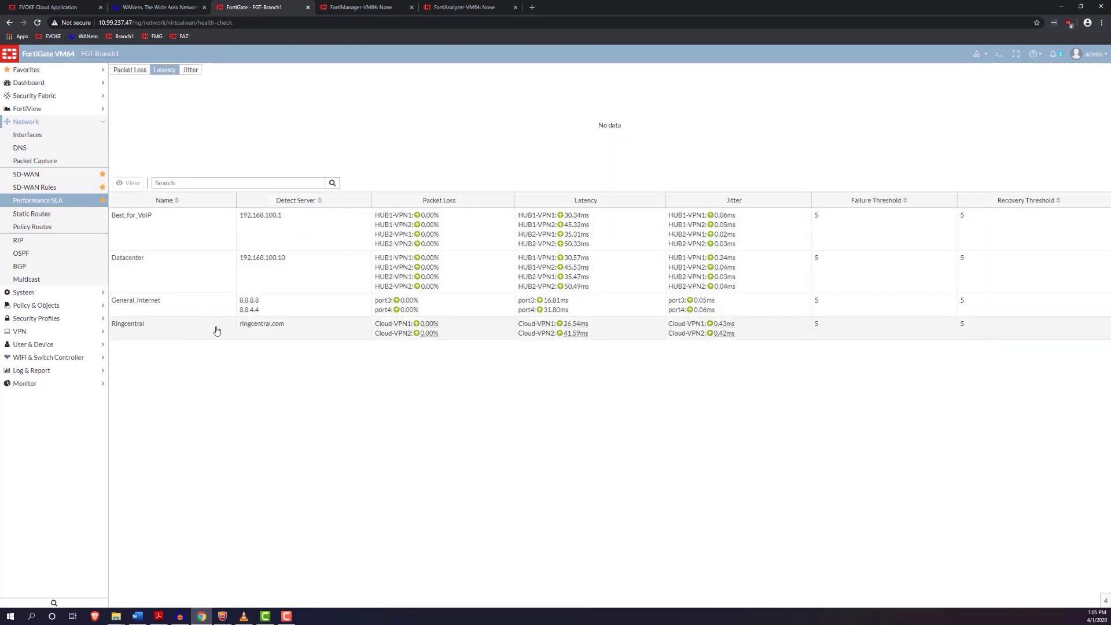
{"action": "left_click", "coordinate": [216, 331]}
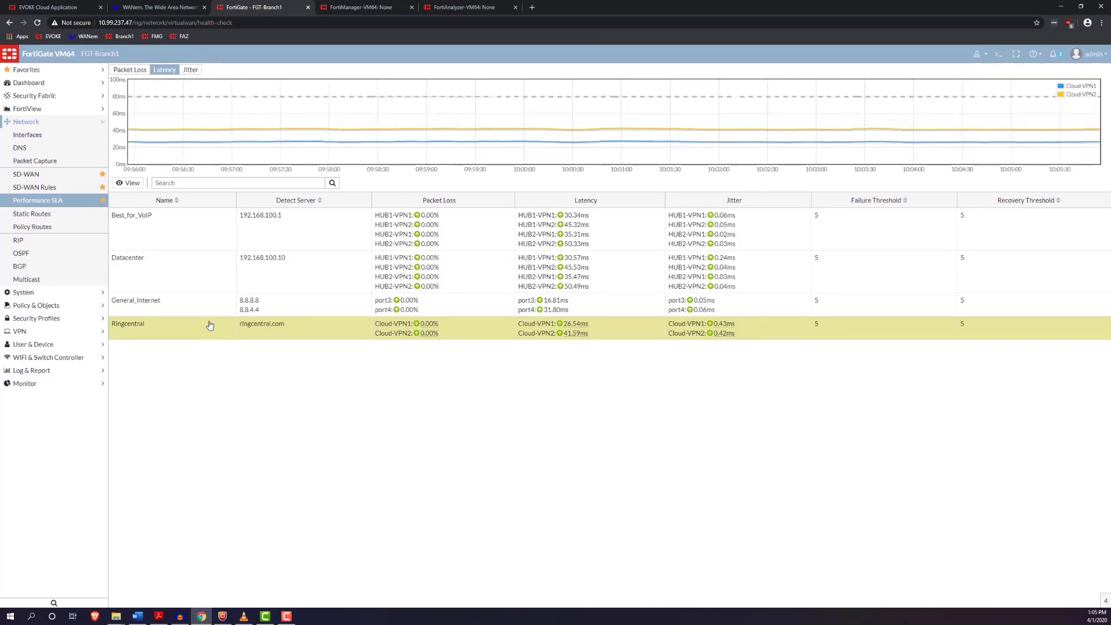
{"action": "left_click", "coordinate": [214, 311]}
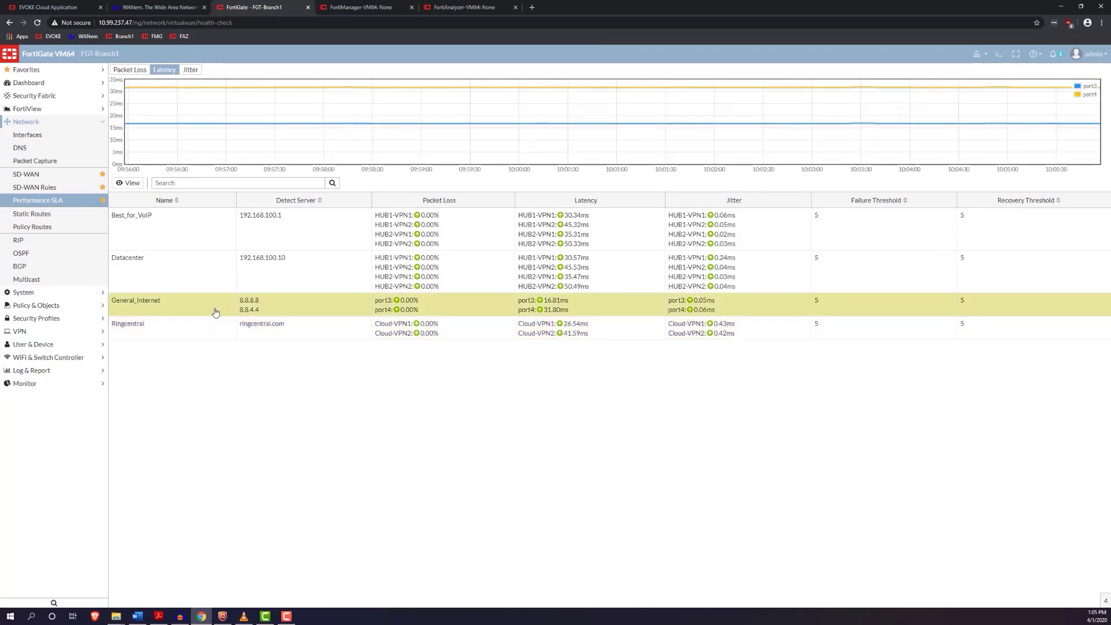
{"action": "left_click", "coordinate": [223, 246]}
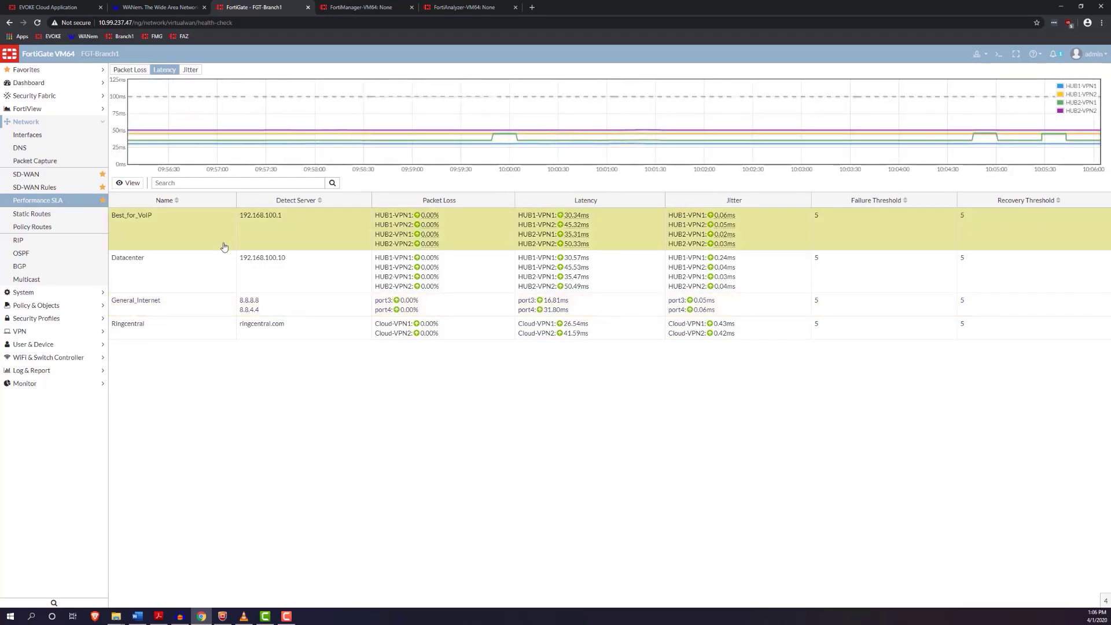
{"action": "double_click", "coordinate": [196, 326]}
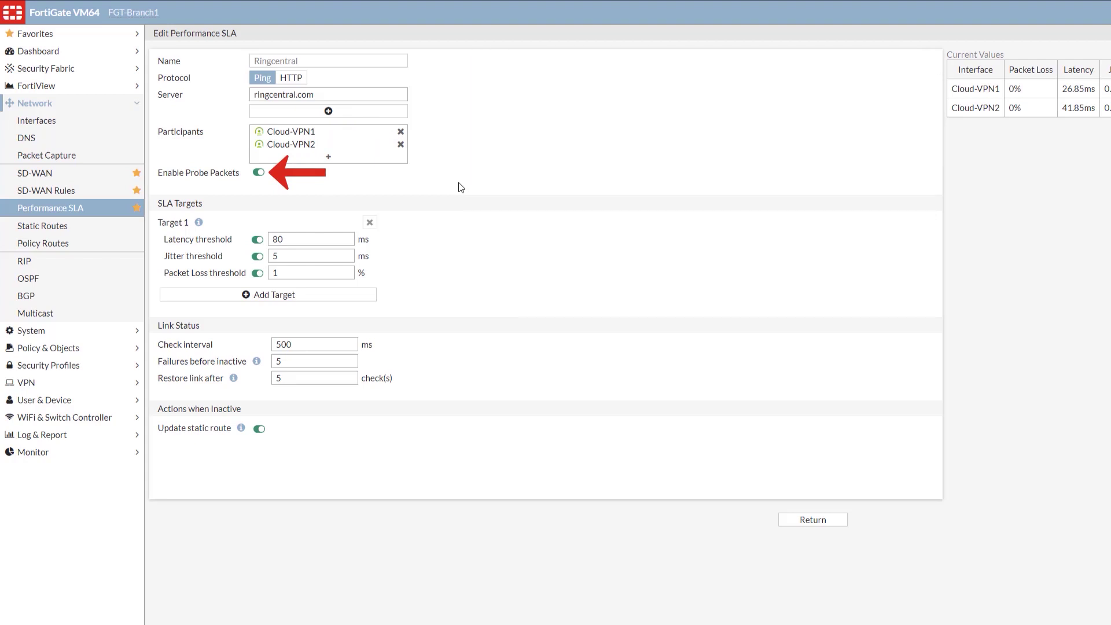
Step: Add then remove an extra Ringcentral SLA server, leaving the probe unchanged, and go to SD-WAN Rules
{"action": "left_click", "coordinate": [328, 110]}
{"action": "left_click", "coordinate": [400, 111]}
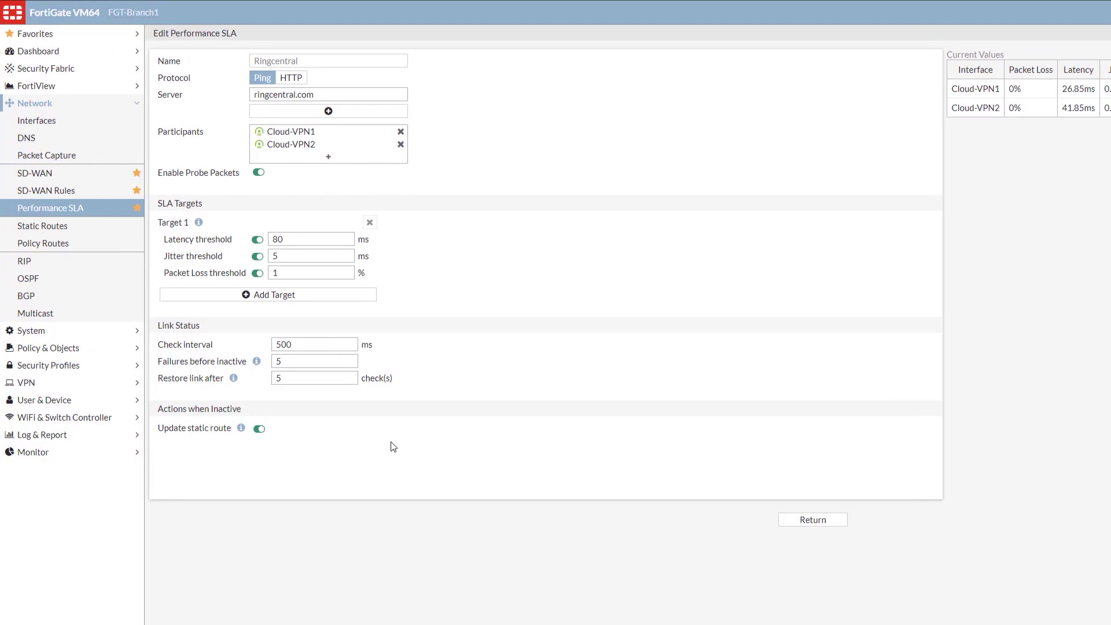
{"action": "left_click", "coordinate": [88, 196]}
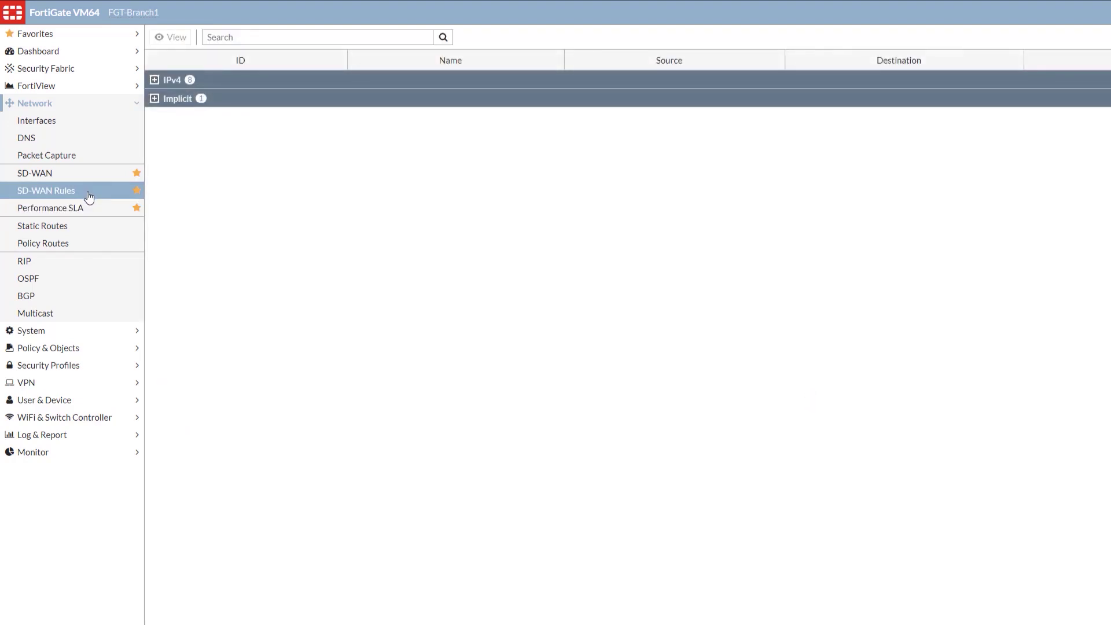
Step: Expand the IPv4 group to list Guest, Ringcentral, iperf, Internal_Voice, ping, ssh, Social_Media and Dropbox
{"action": "left_click", "coordinate": [155, 80]}
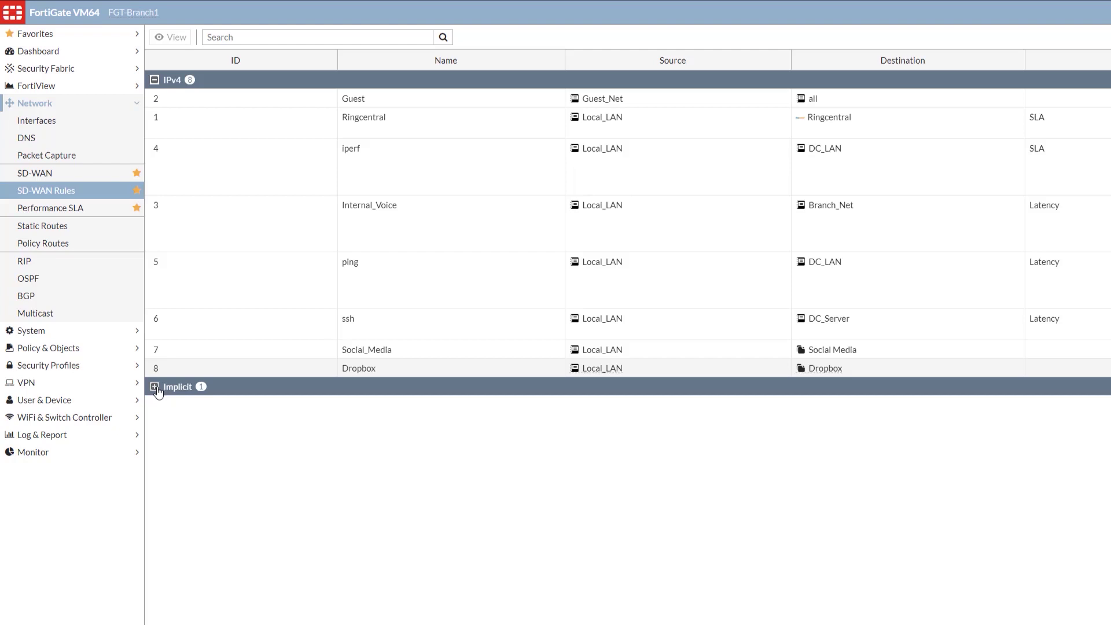
Step: Open the Ringcentral rule, try Manual interface preference, and set its strategy to Best Quality
{"action": "double_click", "coordinate": [446, 121]}
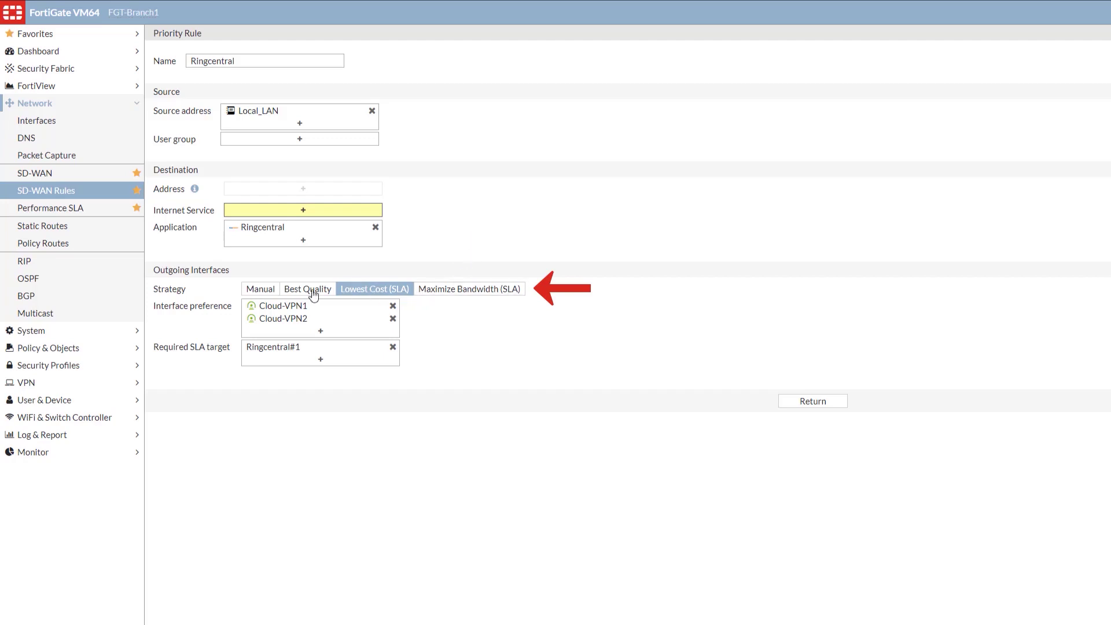
{"action": "left_click", "coordinate": [260, 292]}
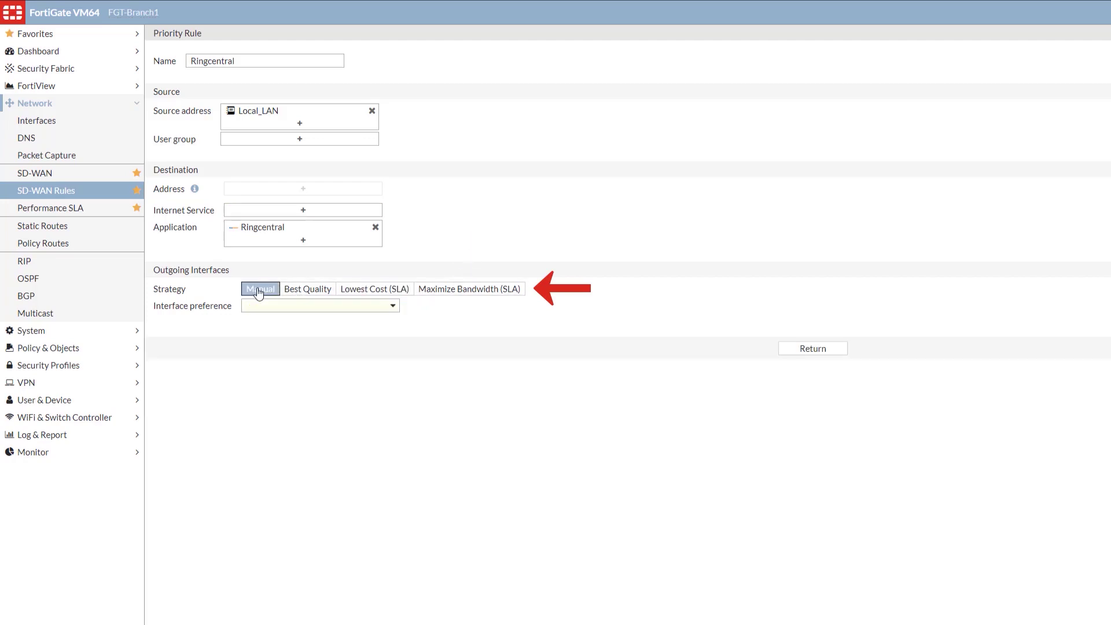
{"action": "left_click", "coordinate": [386, 310]}
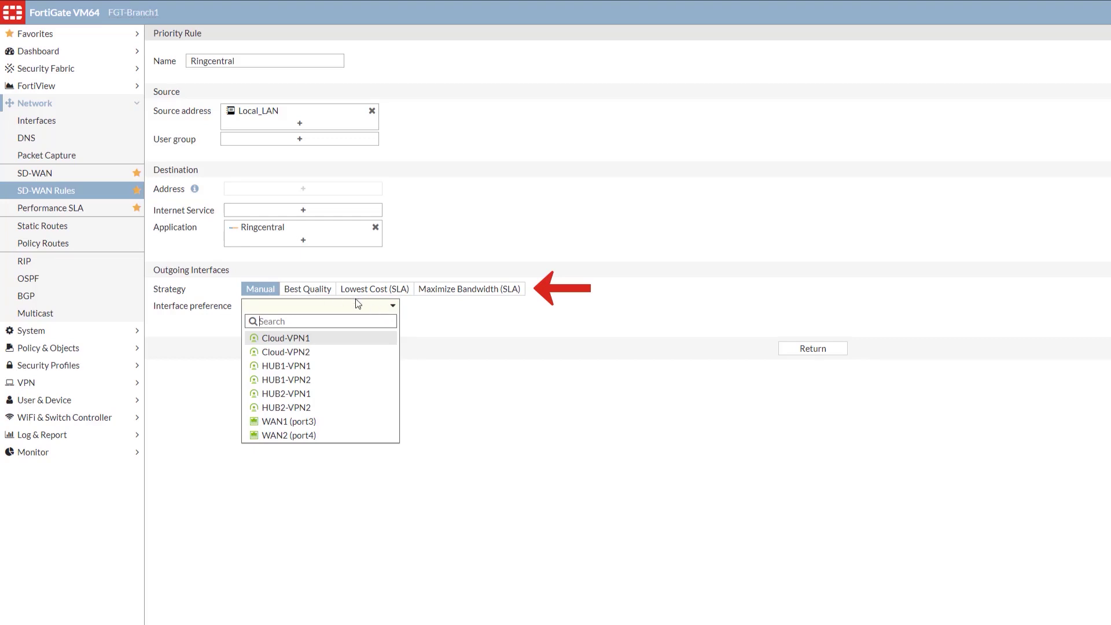
{"action": "left_click", "coordinate": [312, 291]}
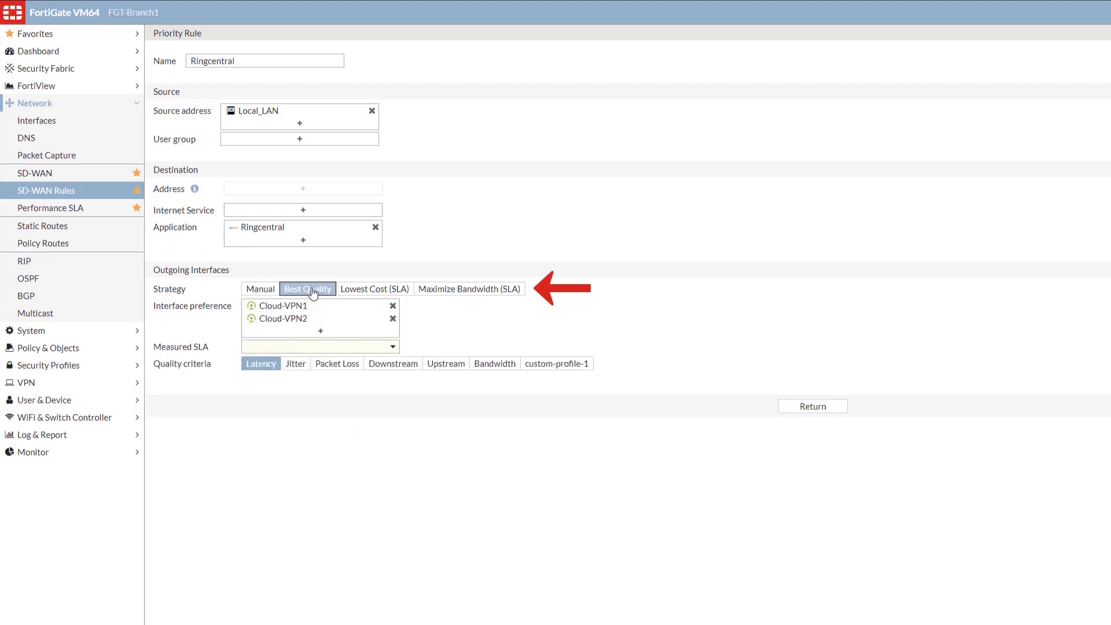
Step: Change the Ringcentral strategy to Maximize Bandwidth (SLA), requiring Ringcentral#1 over Cloud-VPN1 and Cloud-VPN2
{"action": "left_click", "coordinate": [389, 349]}
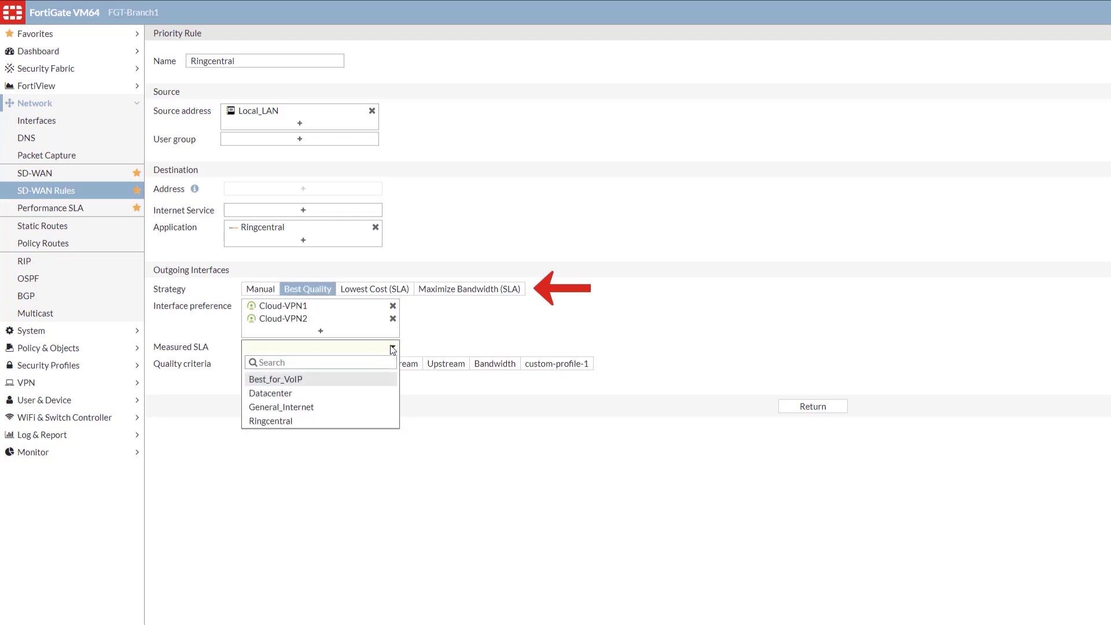
{"action": "left_click", "coordinate": [392, 350]}
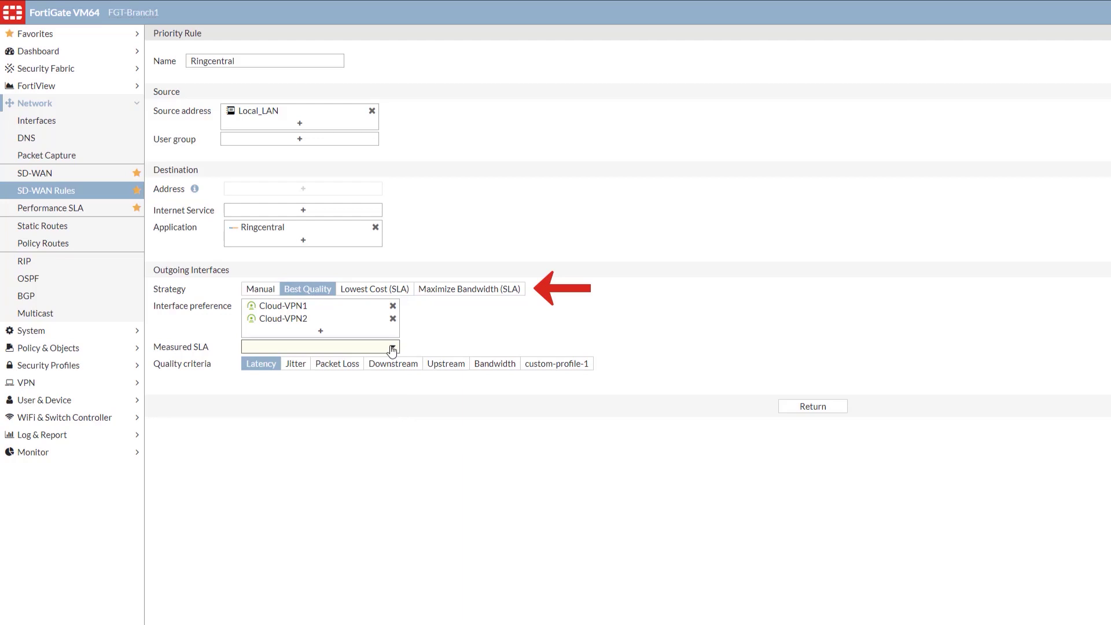
{"action": "left_click", "coordinate": [370, 291]}
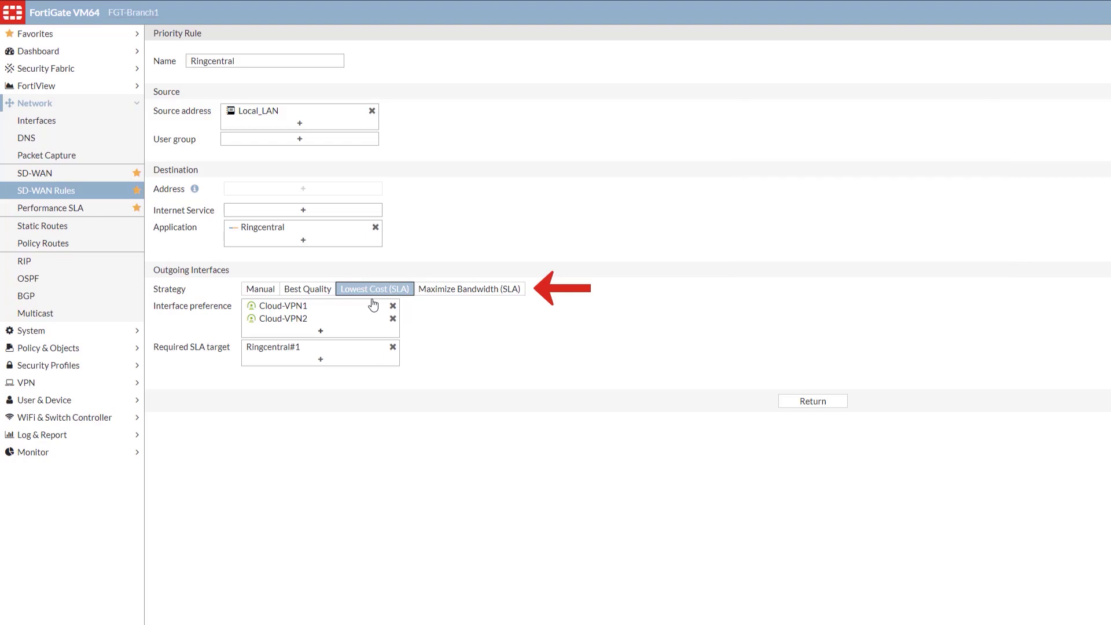
{"action": "left_click", "coordinate": [468, 291]}
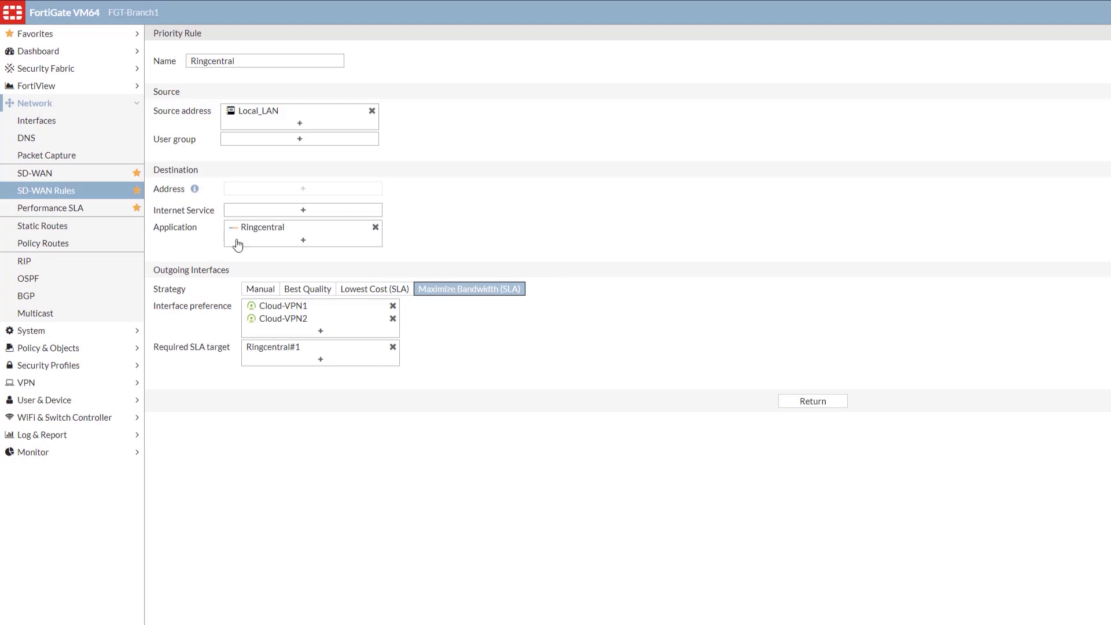
Step: Return to the SD-WAN Rules list showing Ringcentral's 80 ms, 5 ms and 1% SLA targets
{"action": "left_click", "coordinate": [90, 196]}
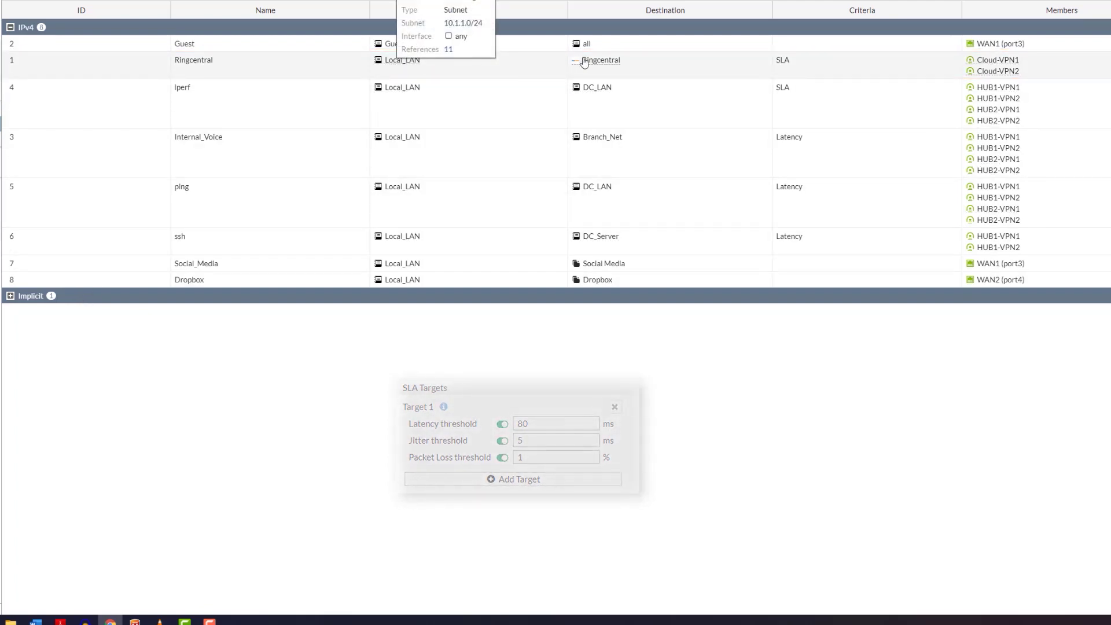
{"action": "mouse_move", "coordinate": [607, 63]}
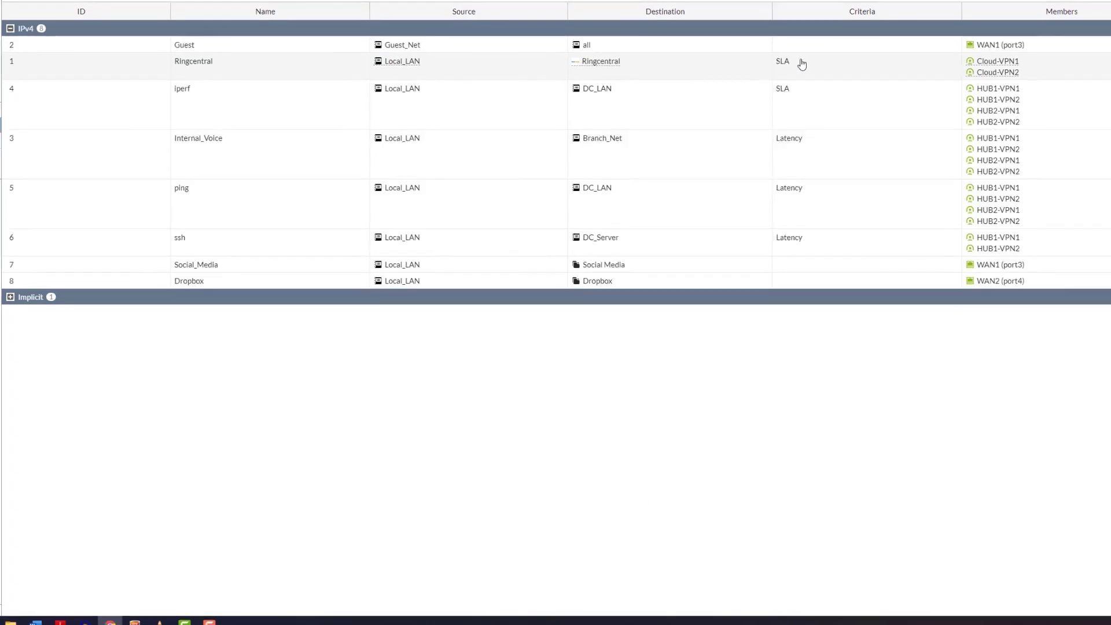
{"action": "mouse_move", "coordinate": [983, 63]}
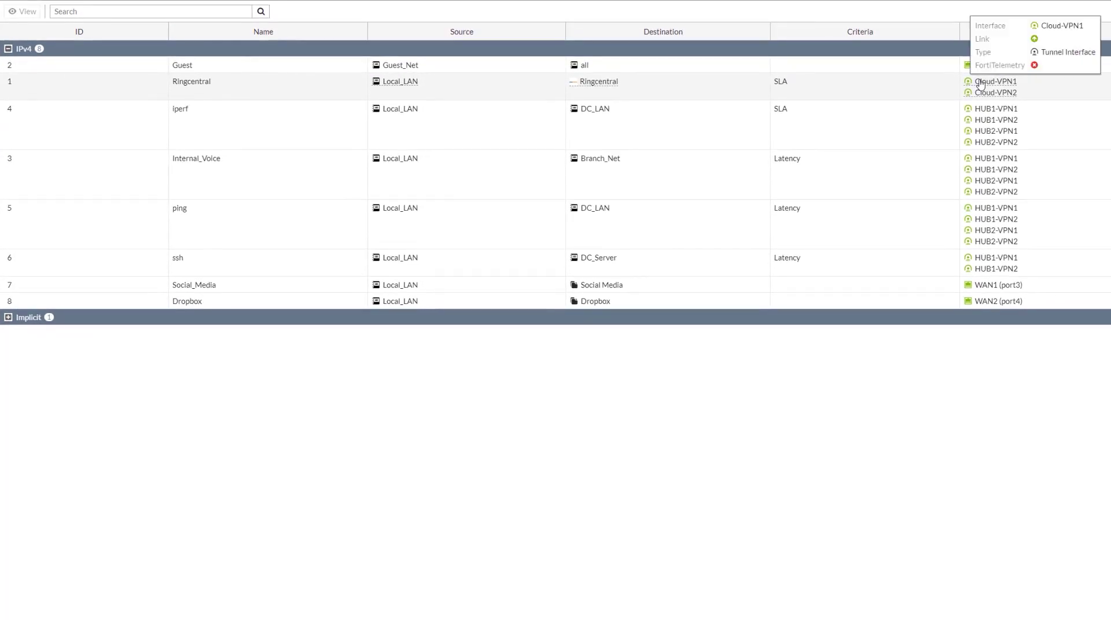
{"action": "mouse_move", "coordinate": [979, 95]}
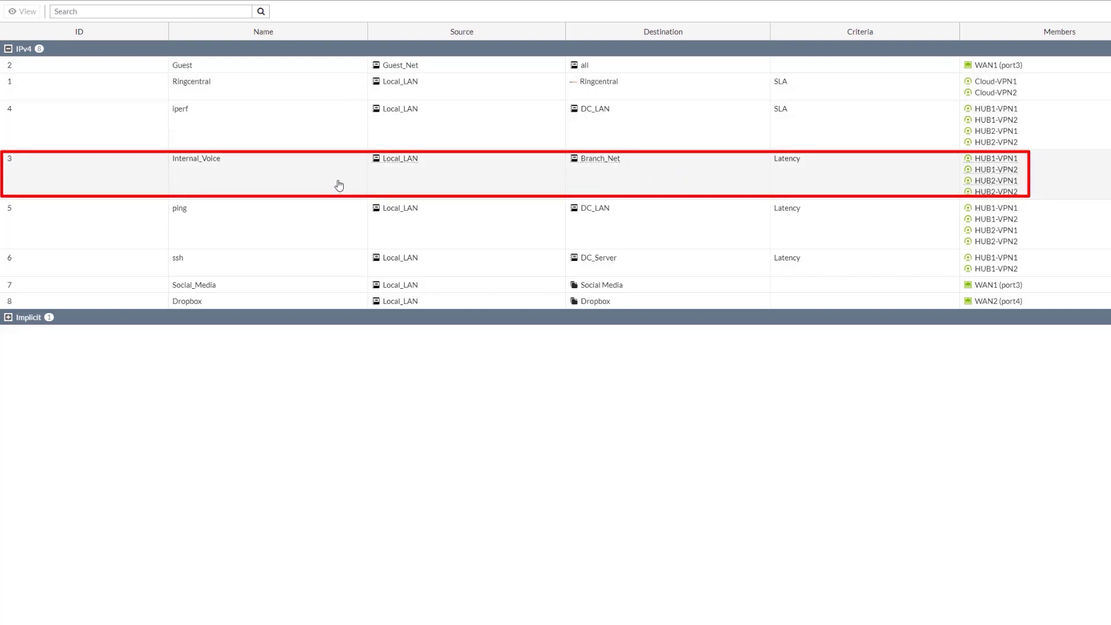
{"action": "mouse_move", "coordinate": [405, 164]}
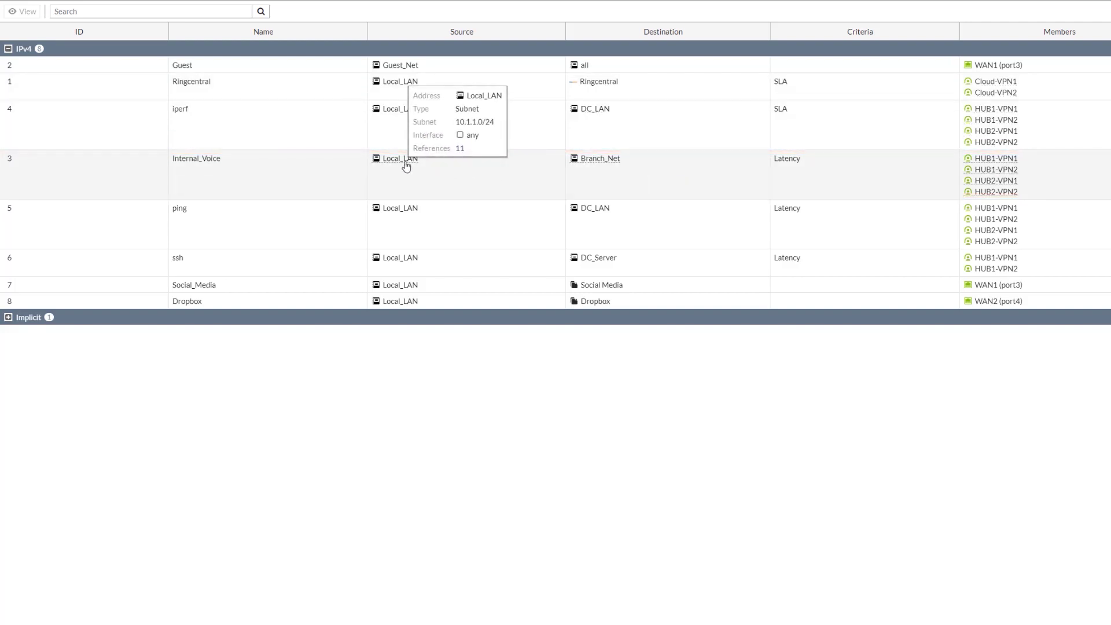
{"action": "mouse_move", "coordinate": [598, 166]}
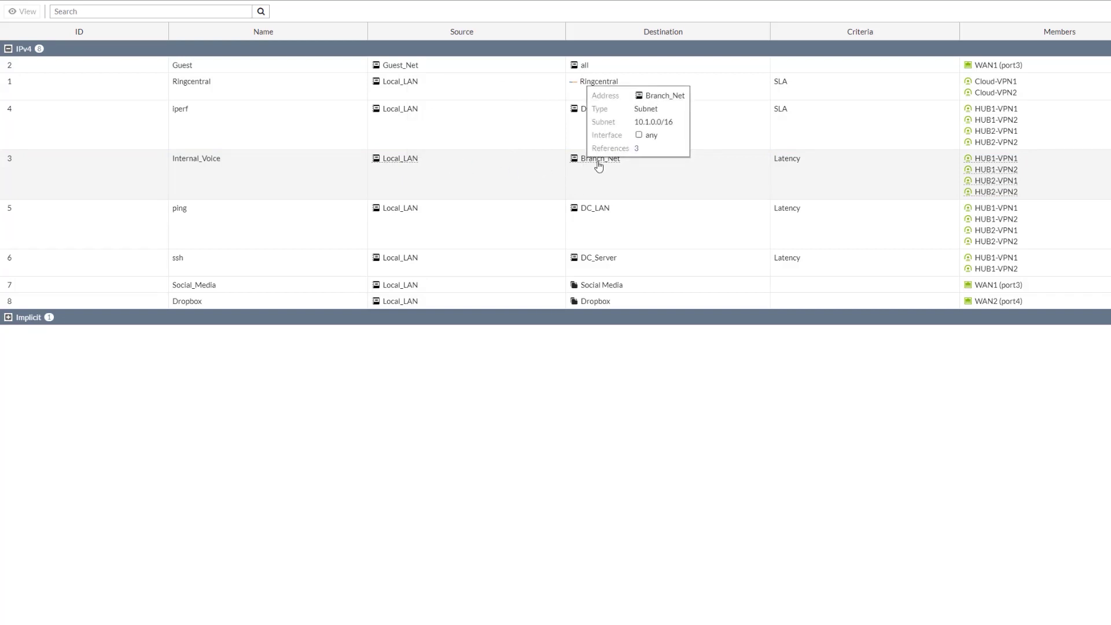
{"action": "mouse_move", "coordinate": [981, 168]}
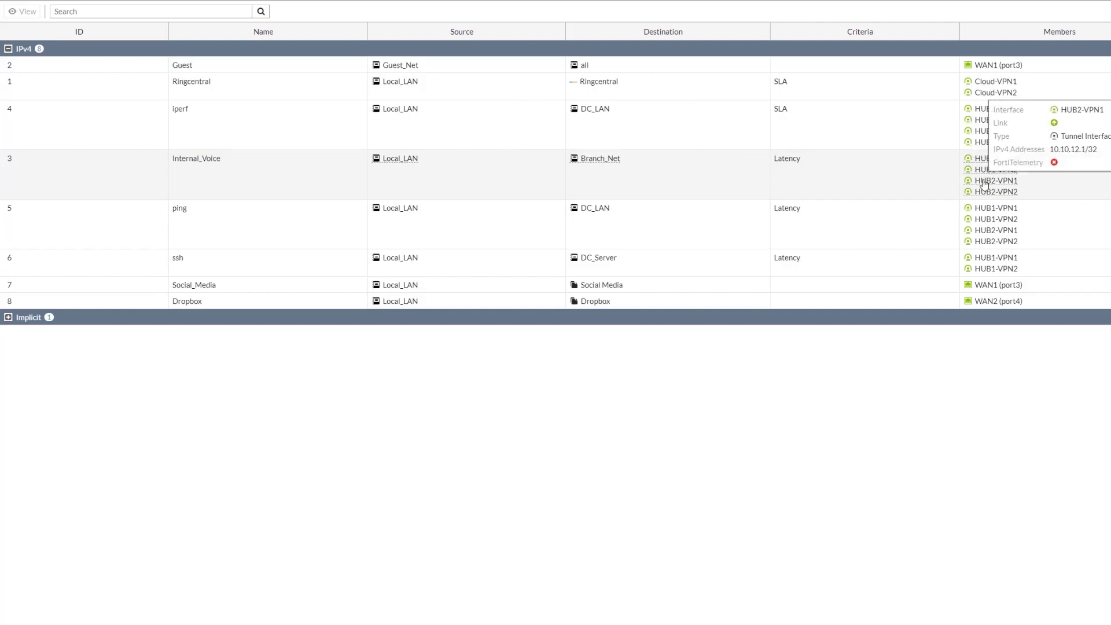
{"action": "mouse_move", "coordinate": [986, 196]}
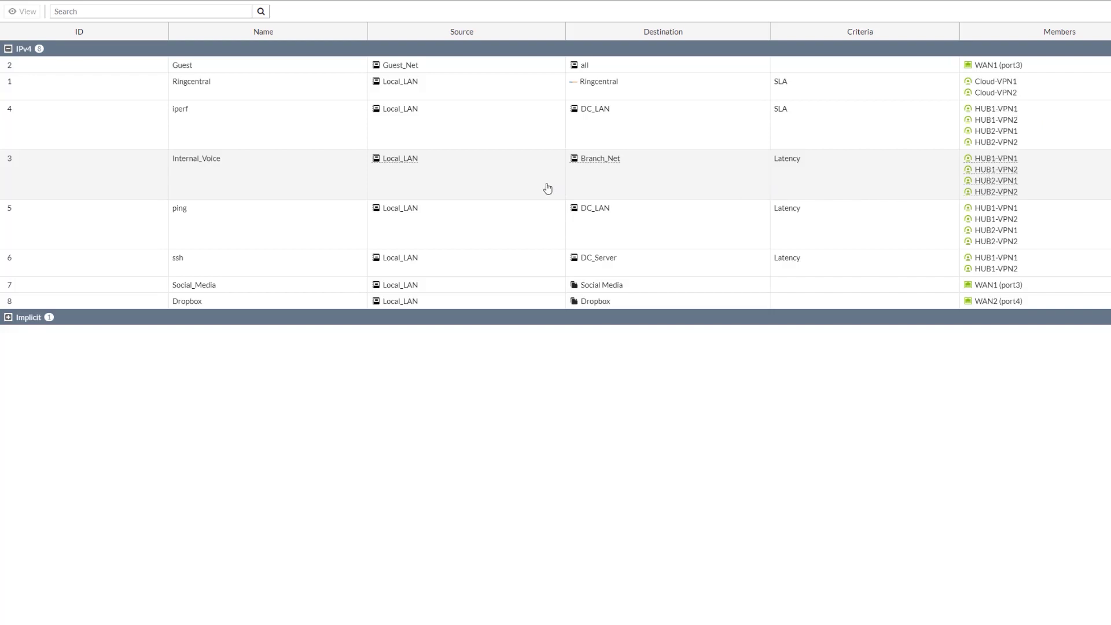
Step: Open the implicit sd-wan rule, try Spillover, Sessions and Volume balancing, keep Source IP, and exit
{"action": "left_click", "coordinate": [8, 318]}
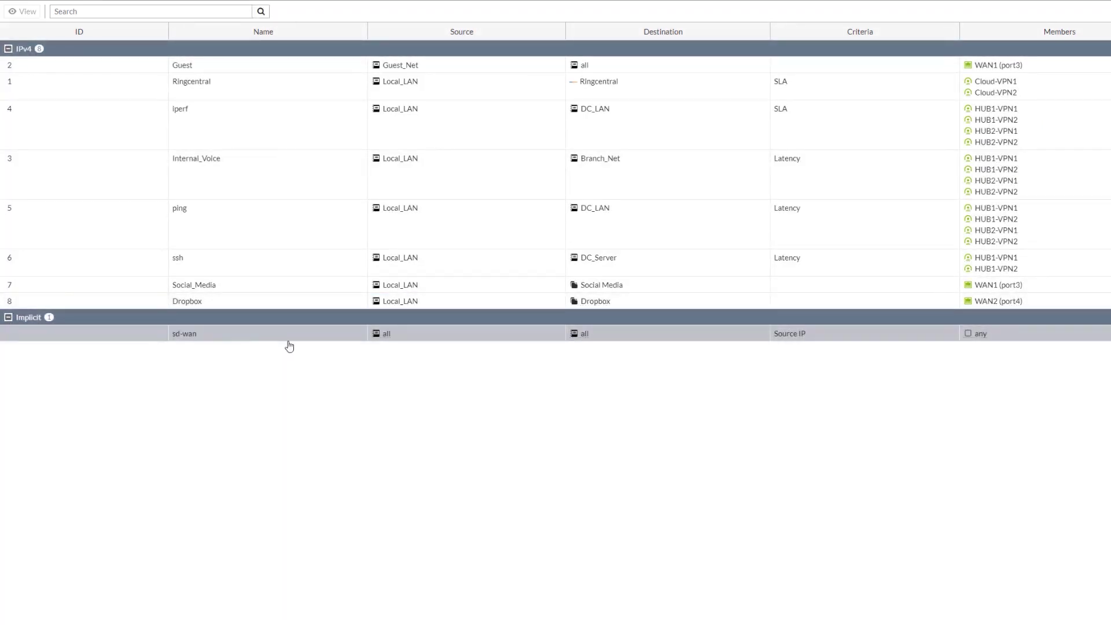
{"action": "double_click", "coordinate": [310, 340]}
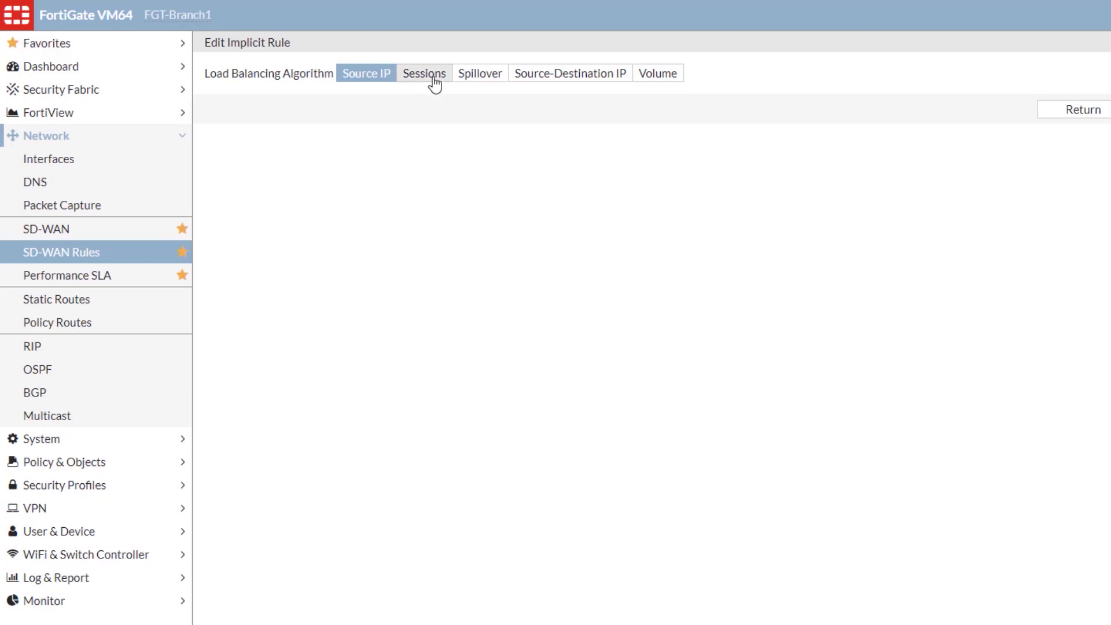
{"action": "left_click", "coordinate": [483, 77]}
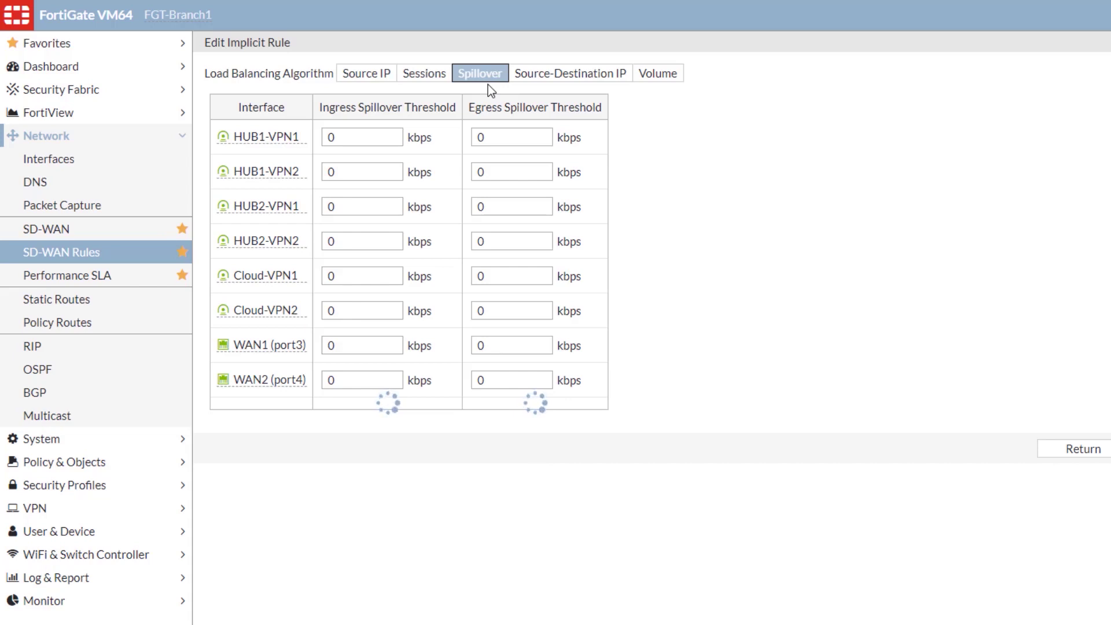
{"action": "left_click", "coordinate": [438, 81]}
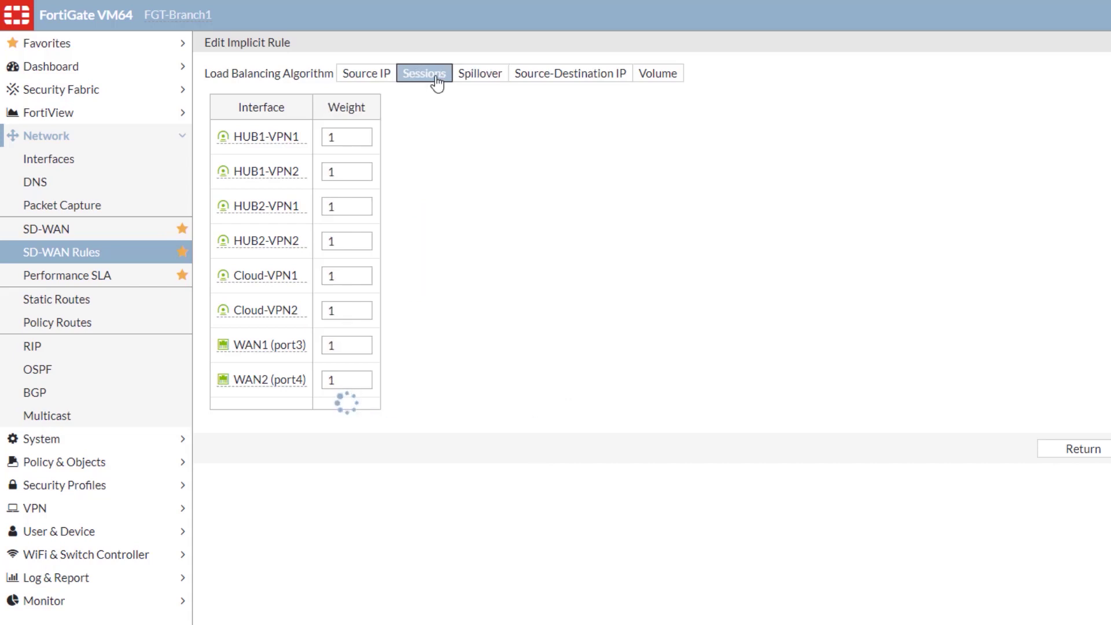
{"action": "left_click", "coordinate": [658, 76]}
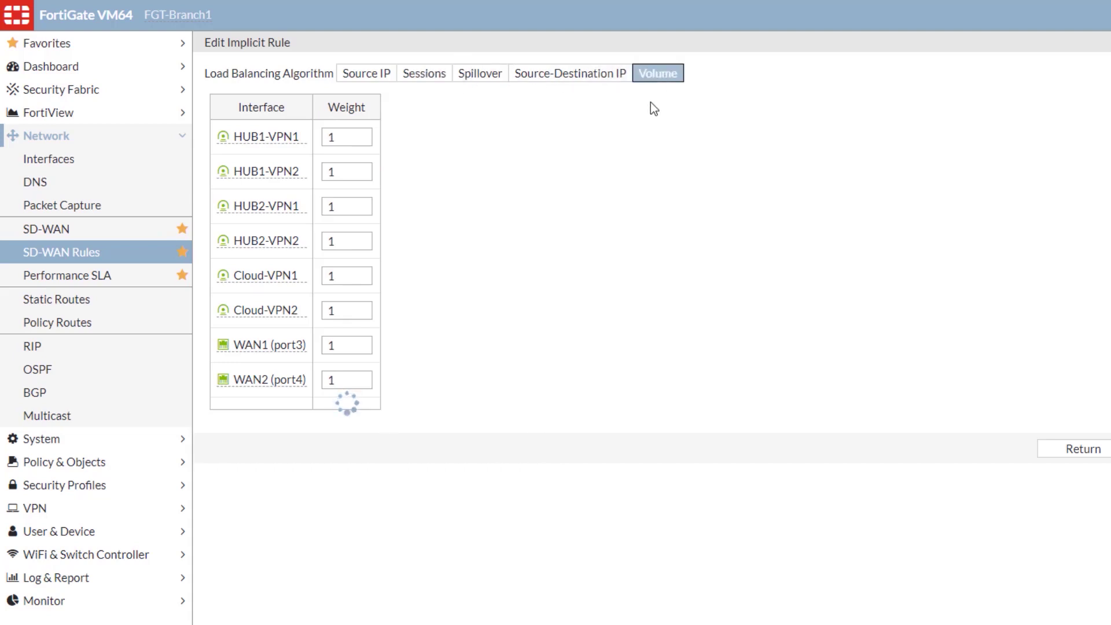
{"action": "left_click", "coordinate": [378, 75]}
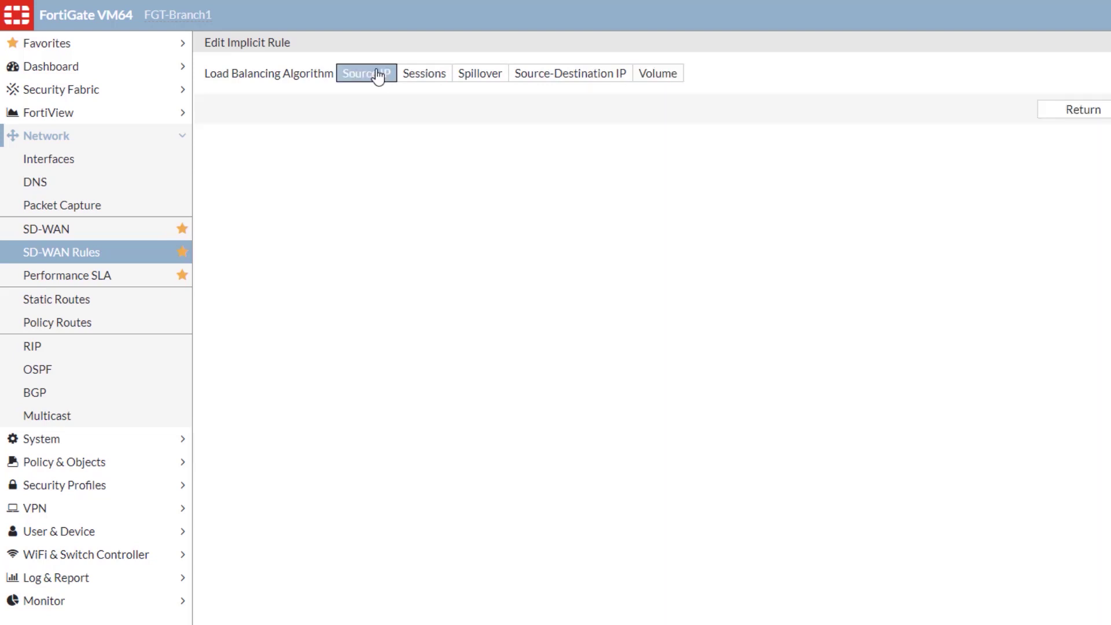
{"action": "left_click", "coordinate": [1079, 110]}
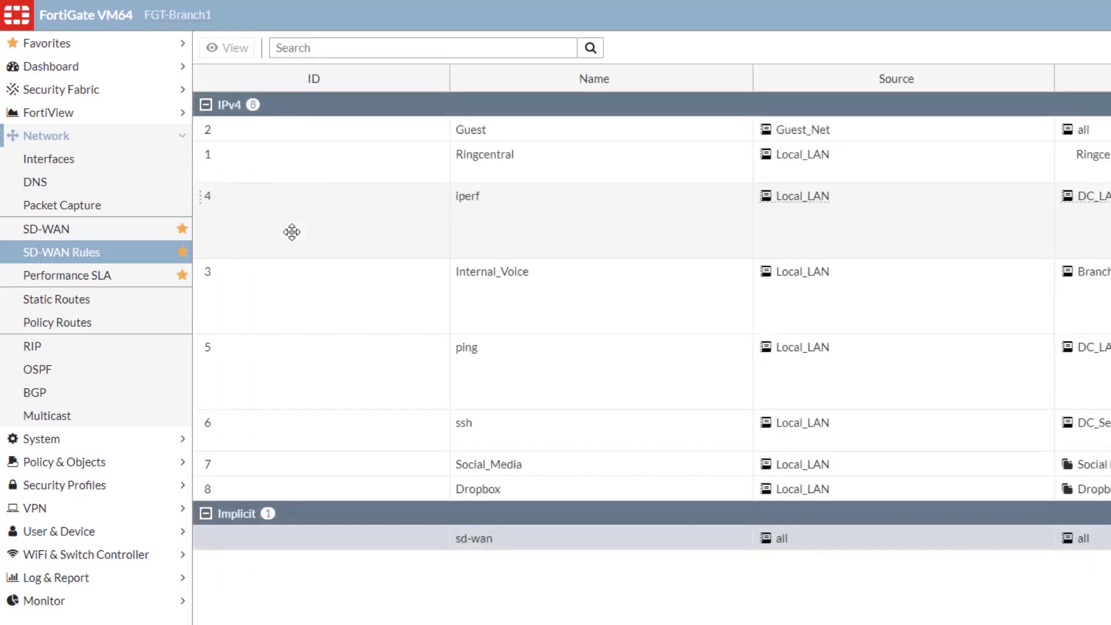
{"action": "left_click", "coordinate": [112, 463]}
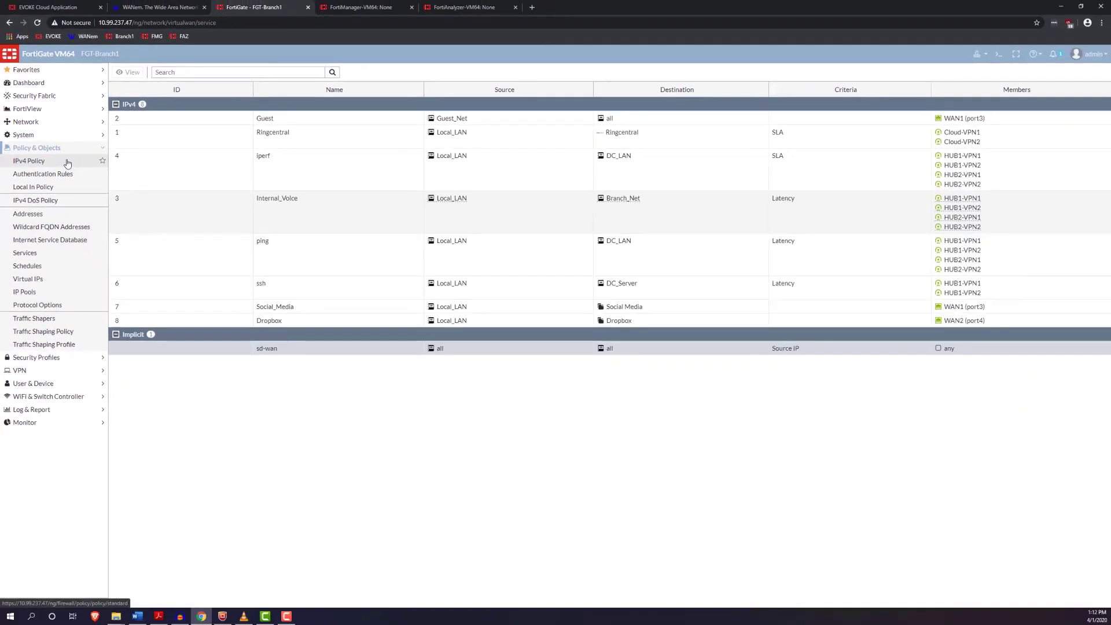
Step: Show IPv4 policies by sequence with the INTERNET and VPN groups expanded
{"action": "left_click", "coordinate": [67, 164]}
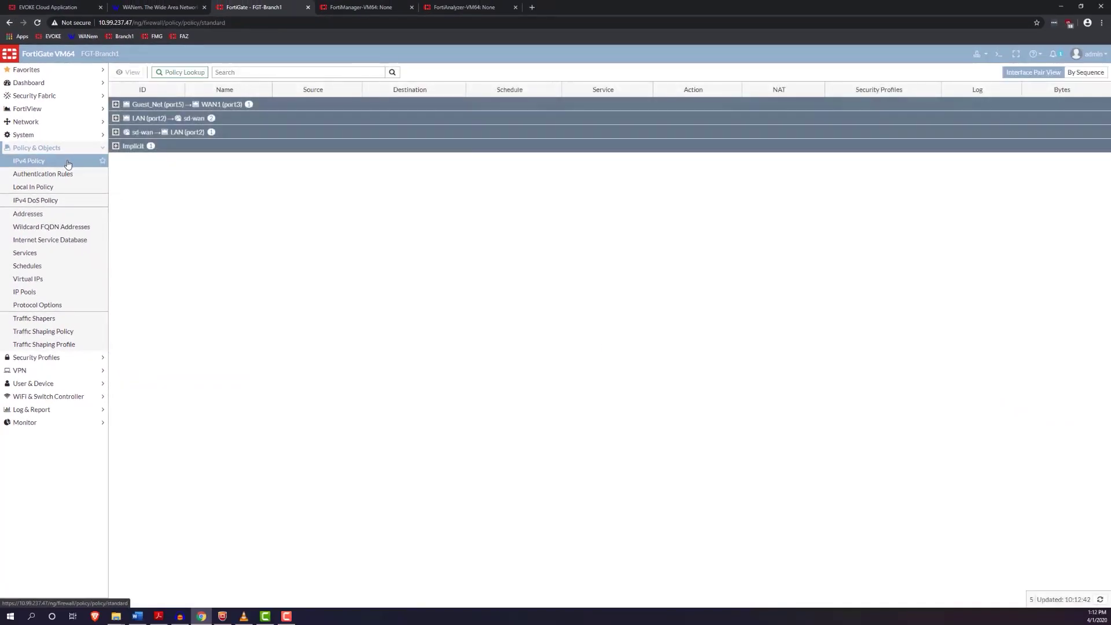
{"action": "left_click", "coordinate": [116, 104]}
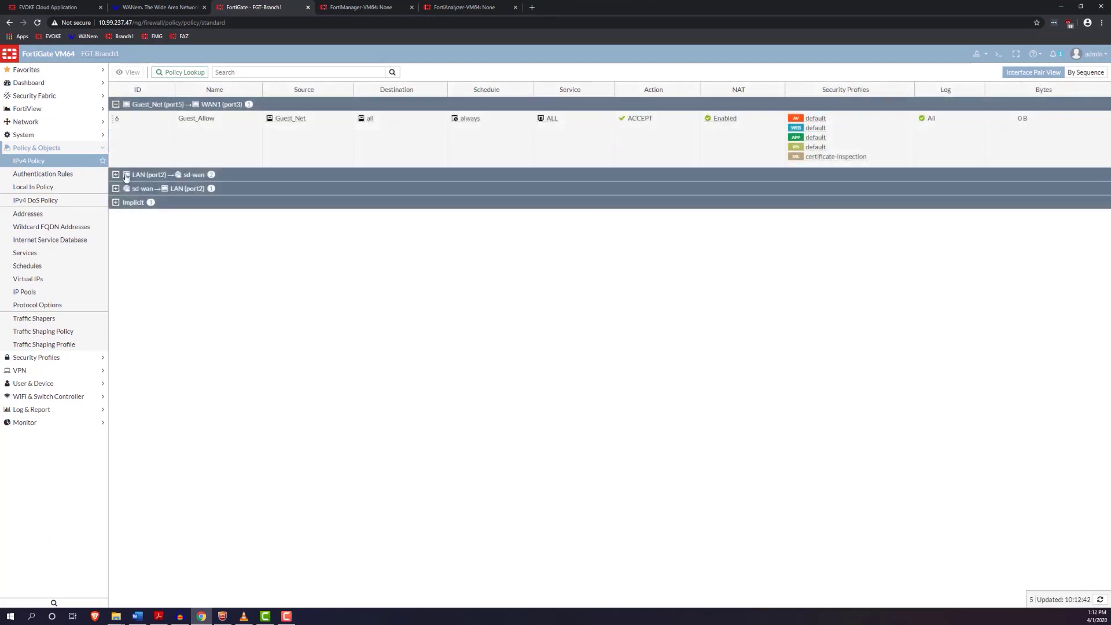
{"action": "left_click", "coordinate": [115, 174]}
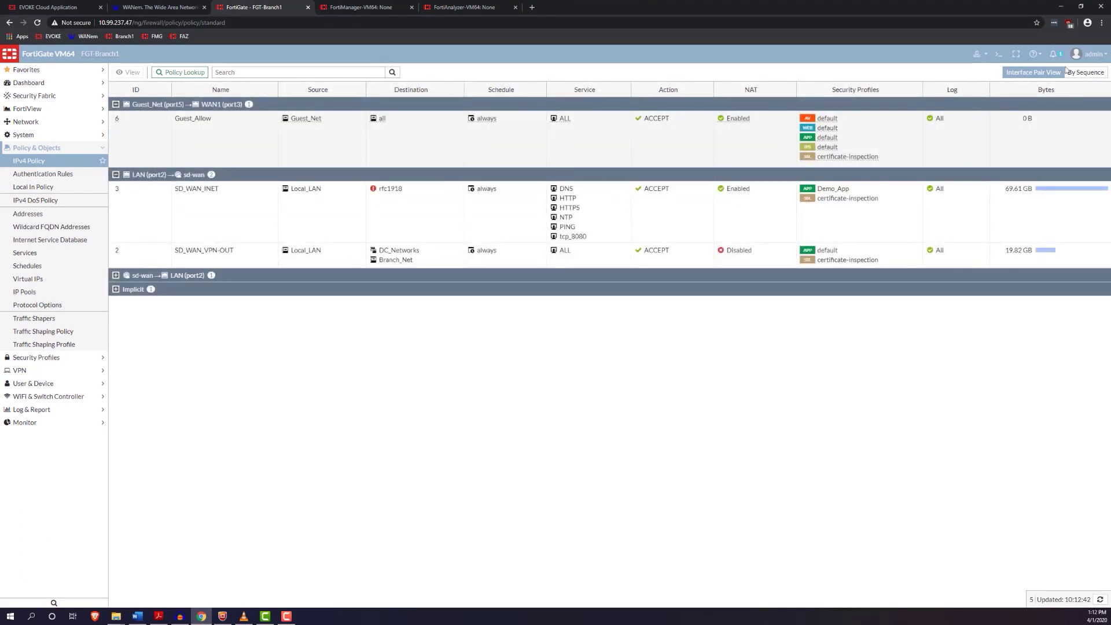
{"action": "left_click", "coordinate": [1085, 72]}
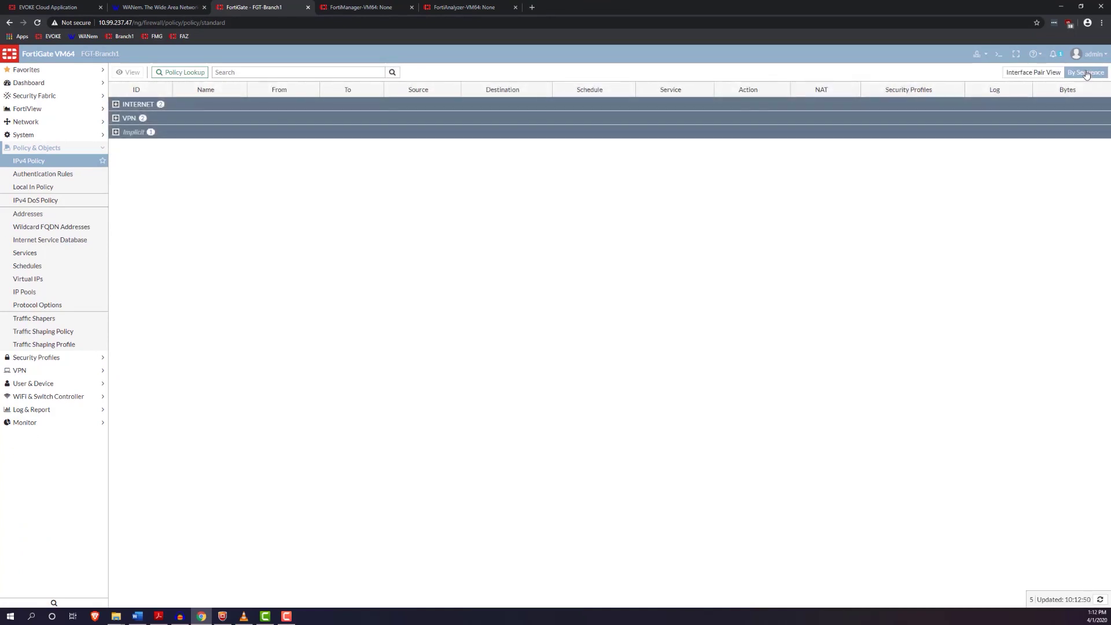
{"action": "left_click", "coordinate": [116, 105]}
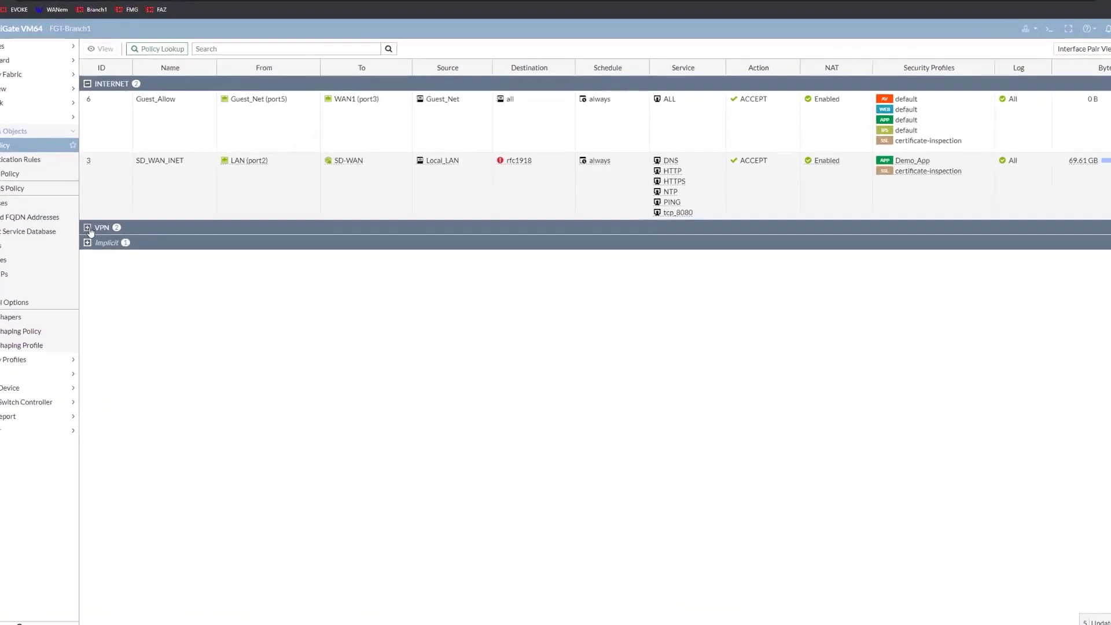
{"action": "left_click", "coordinate": [88, 228]}
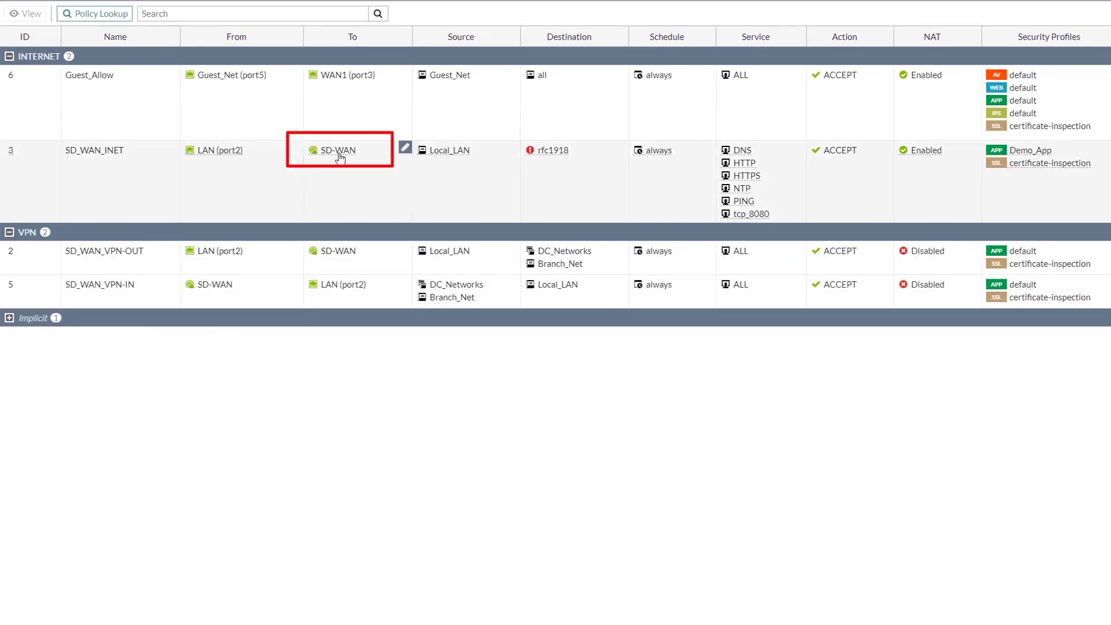
Step: Inspect the SD-WAN and WAN1 destinations in the policies before returning to the SD-WAN Rules list
{"action": "mouse_move", "coordinate": [340, 155]}
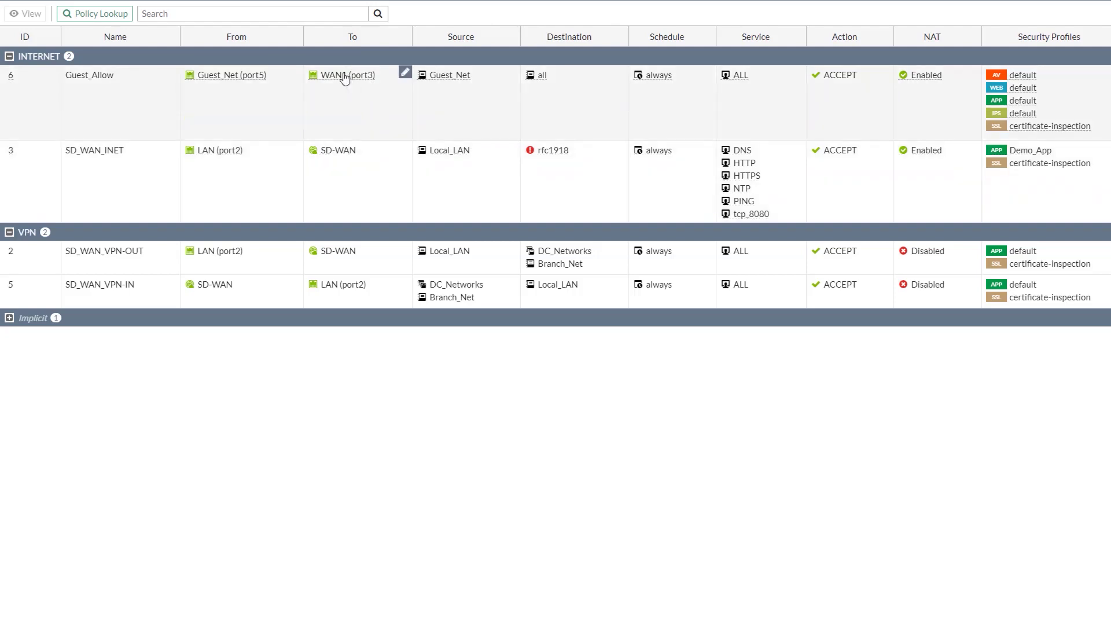
{"action": "mouse_move", "coordinate": [345, 78]}
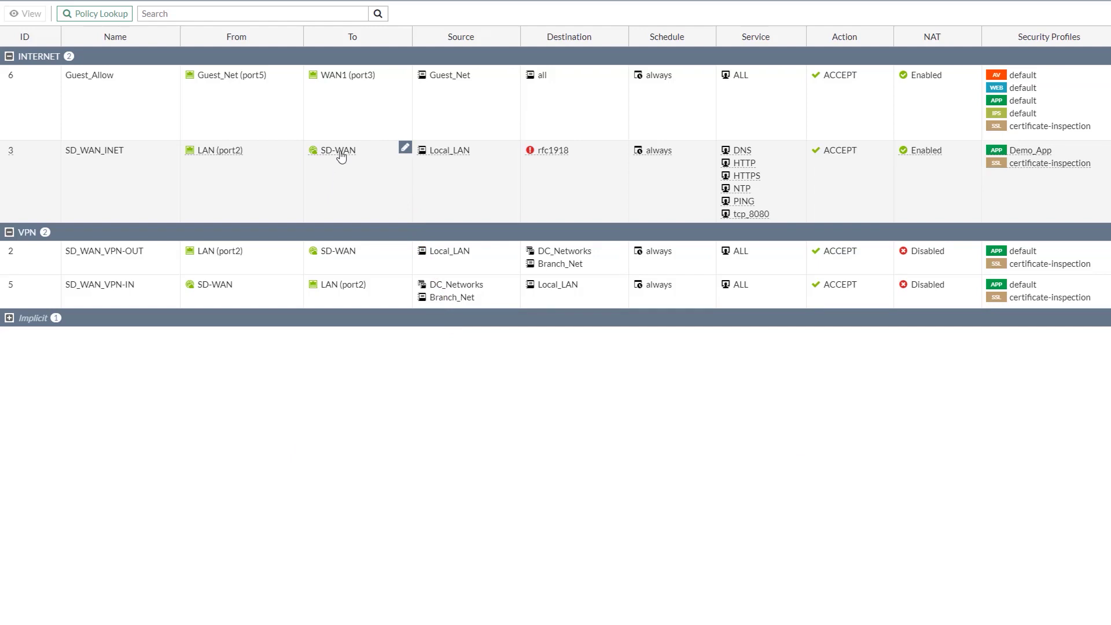
{"action": "mouse_move", "coordinate": [342, 157]}
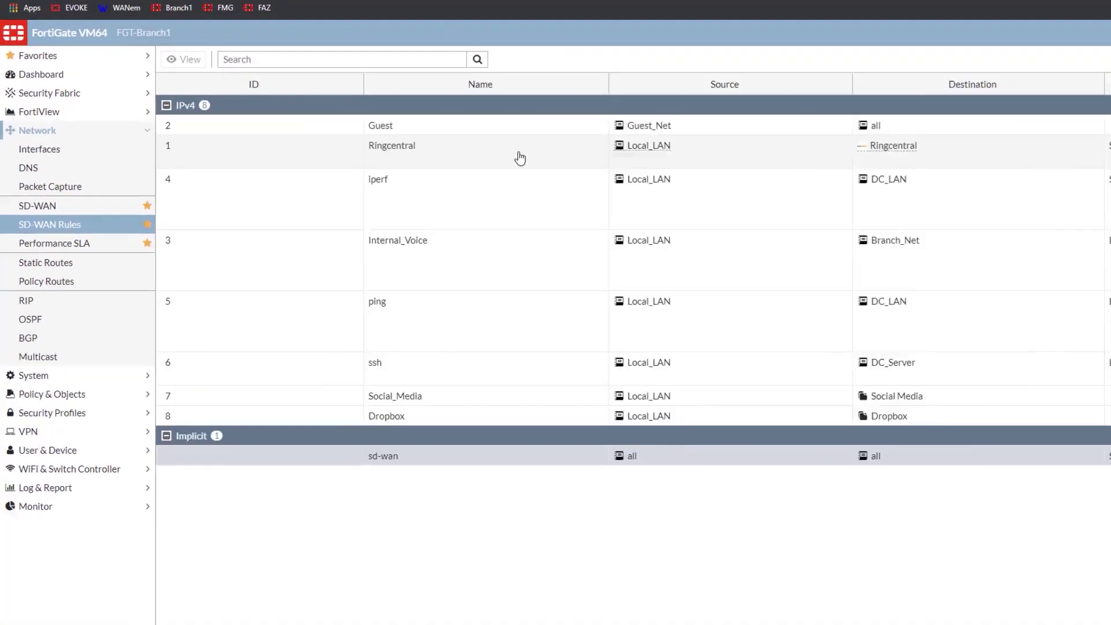
Step: Open the Ringcentral custom log view listing FGT-Branch1 traffic over Cloud-VPN1 and Cloud-VPN2
{"action": "double_click", "coordinate": [364, 139]}
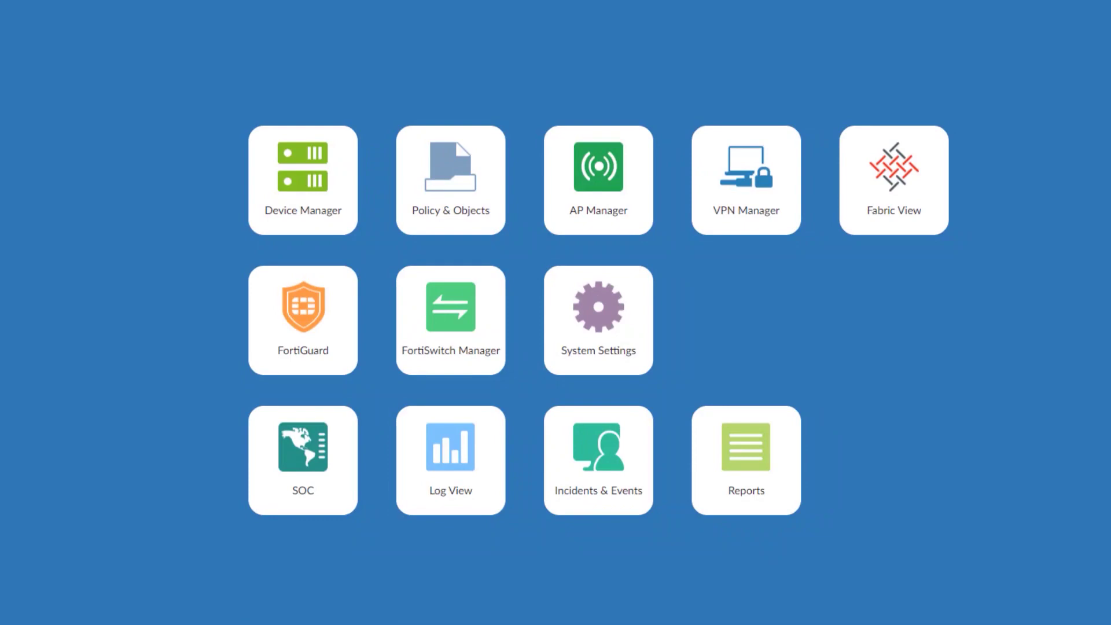
{"action": "left_click", "coordinate": [439, 460]}
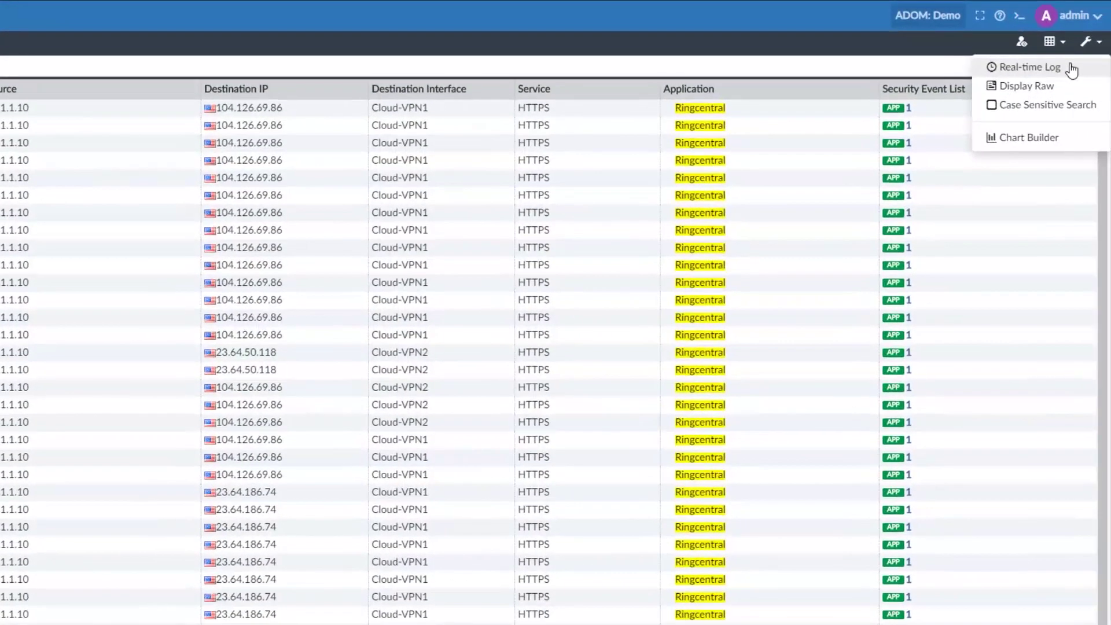
Step: Switch the Ringcentral logs to realtime, then select eth1's current delay value in WANem
{"action": "left_click", "coordinate": [1103, 60]}
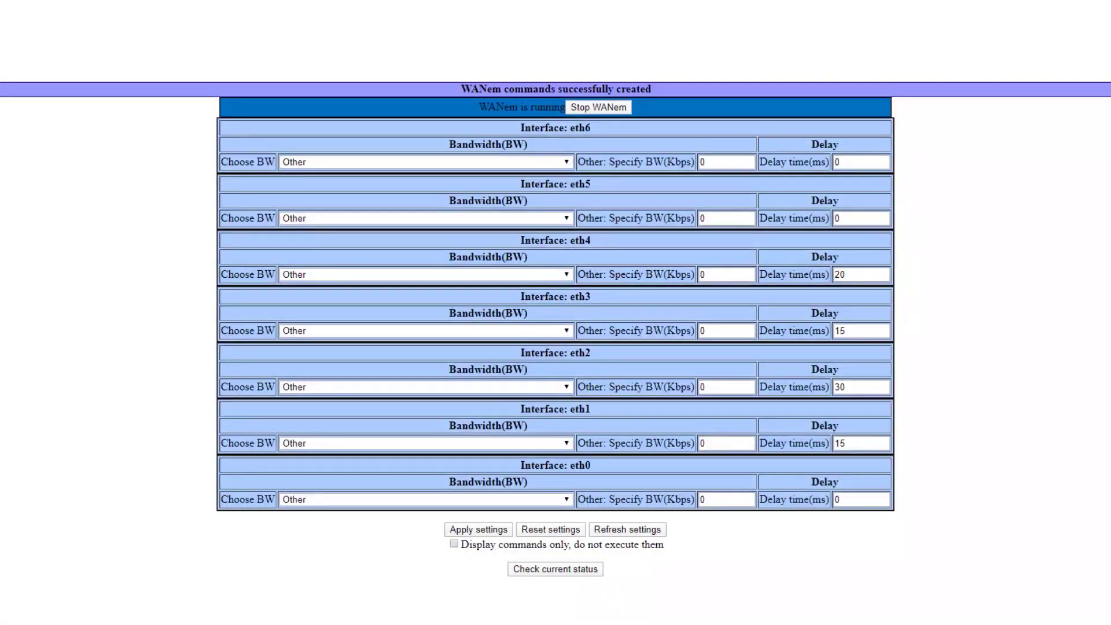
{"action": "left_click_drag", "start_coordinate": [858, 442], "coordinate": [833, 443]}
Step: Change WANem's eth1 delay from 15 to 200 ms and apply it
{"action": "type", "text": "200"}
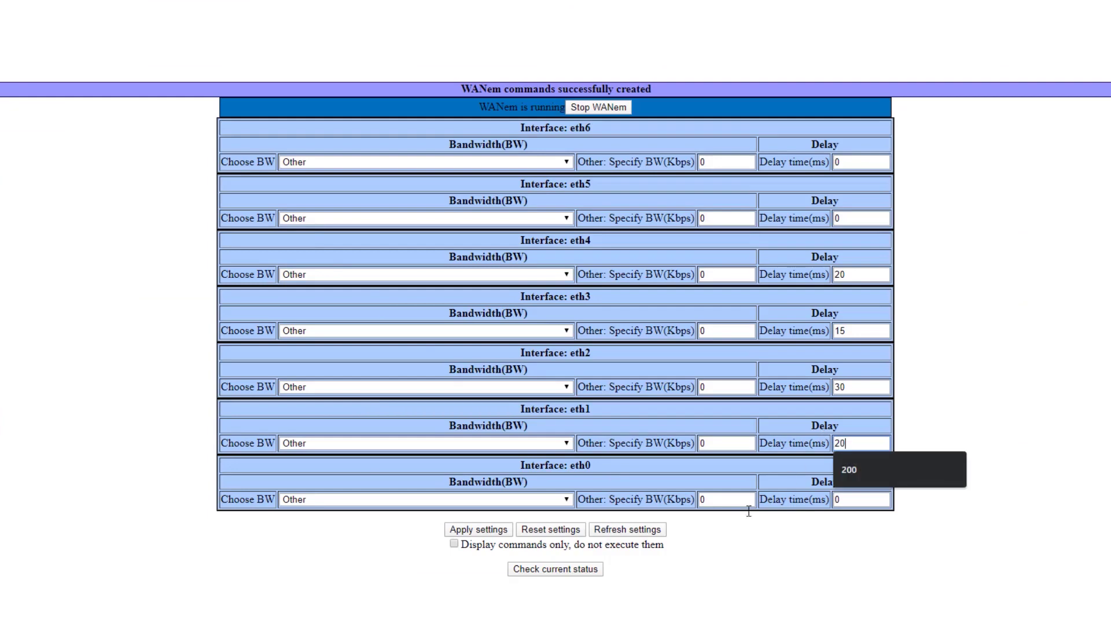
{"action": "left_click", "coordinate": [479, 529]}
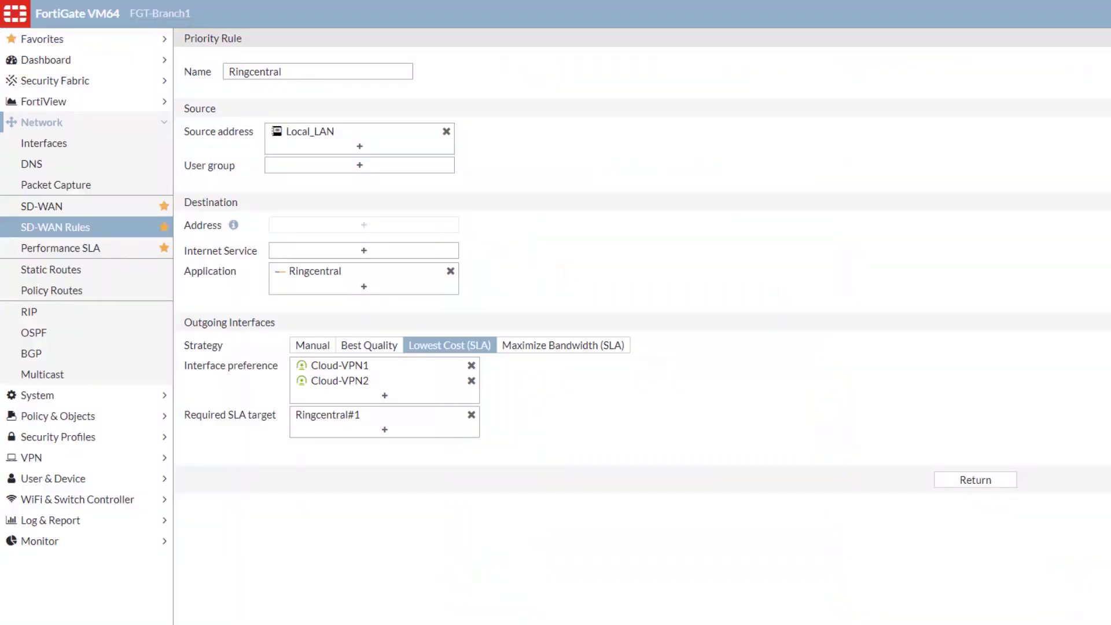
Step: Check the Ringcentral SLA chart showing Cloud-VPN1 latency near 212 ms, then select eth1's 200 ms delay in WANem
{"action": "left_click", "coordinate": [48, 200]}
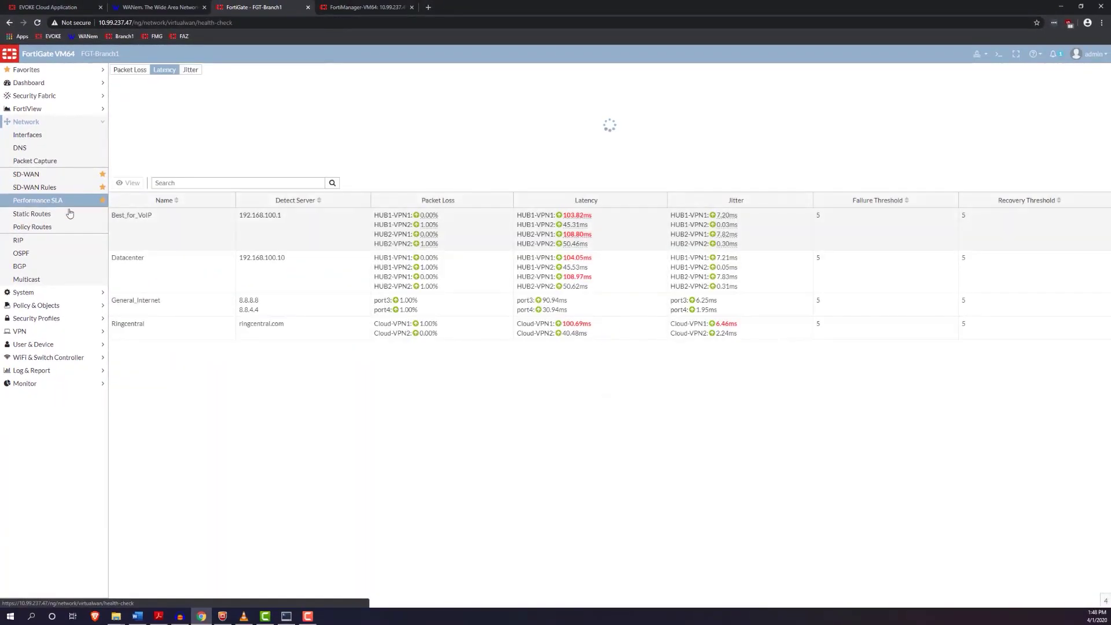
{"action": "left_click", "coordinate": [196, 332]}
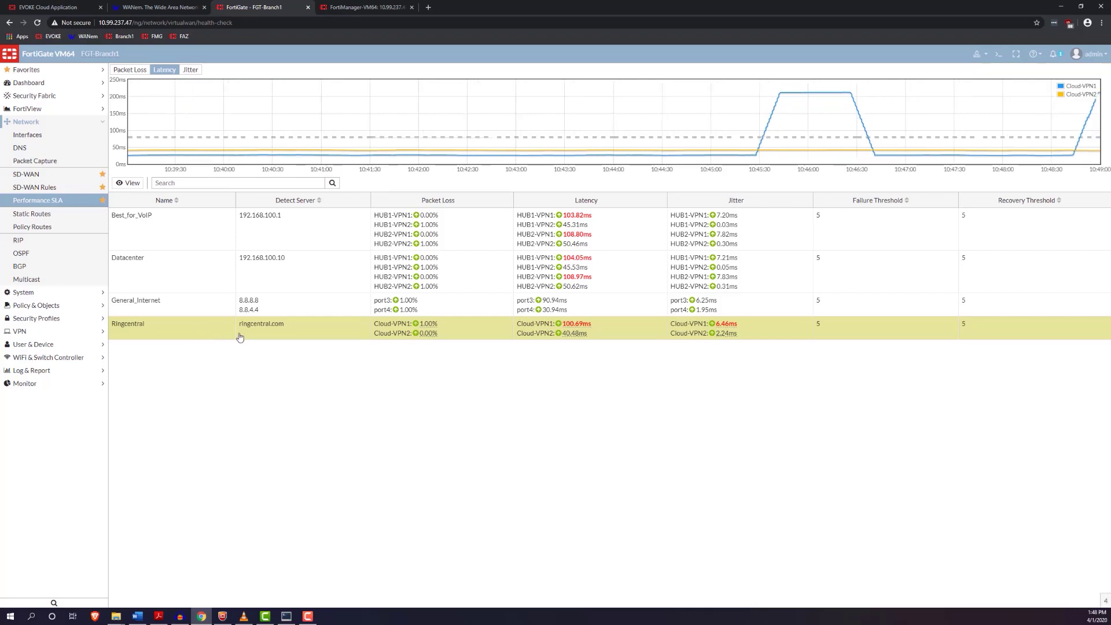
{"action": "left_click", "coordinate": [65, 204]}
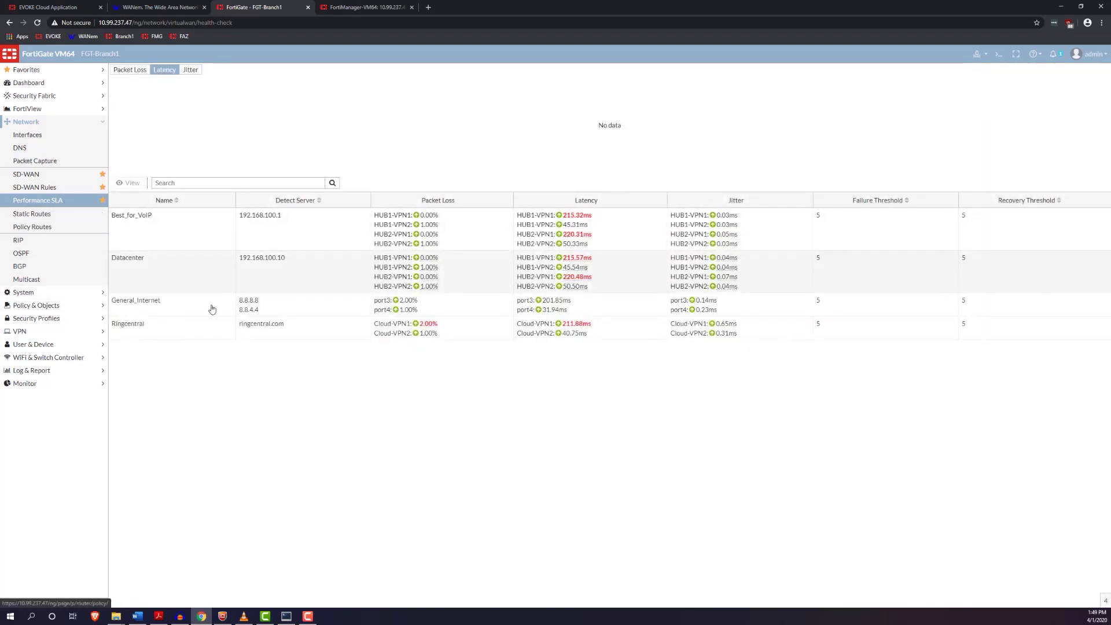
{"action": "left_click", "coordinate": [302, 333]}
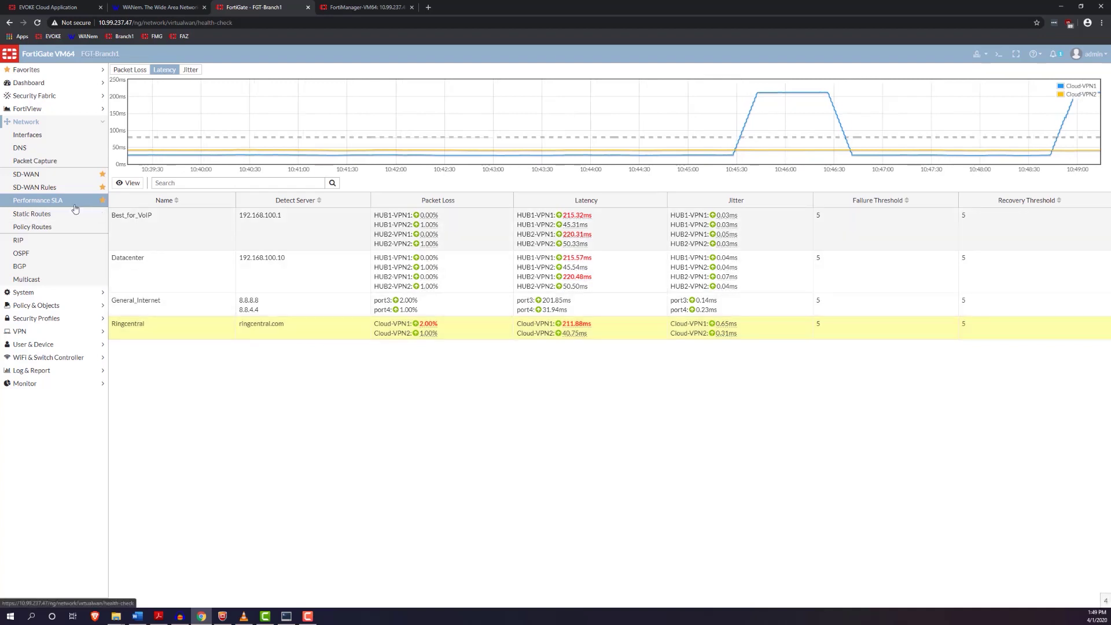
{"action": "left_click", "coordinate": [76, 208]}
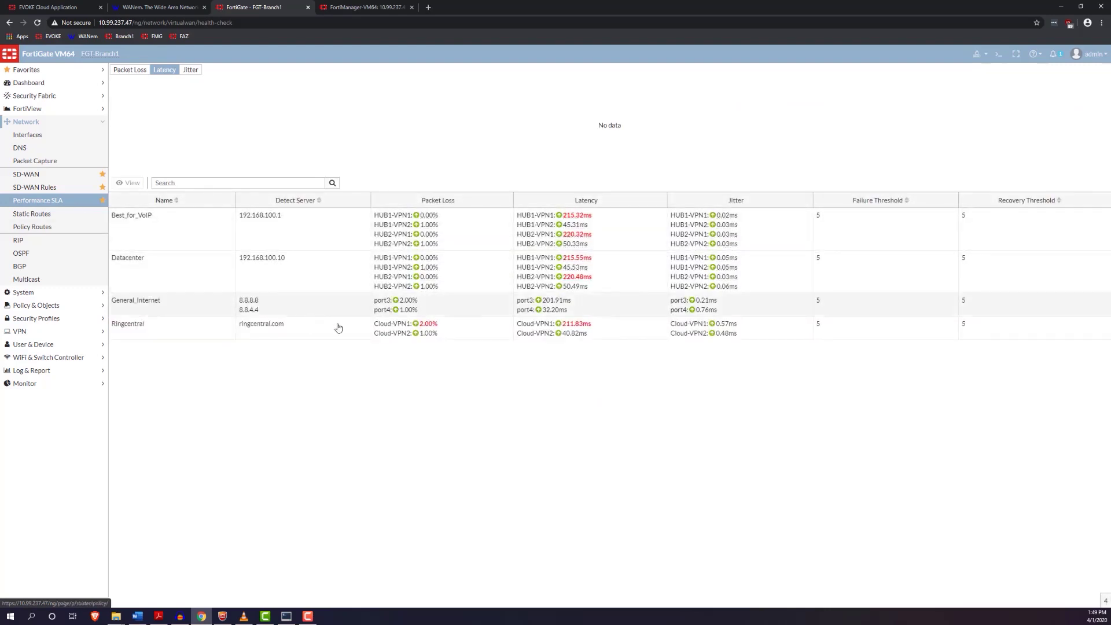
{"action": "left_click", "coordinate": [456, 328]}
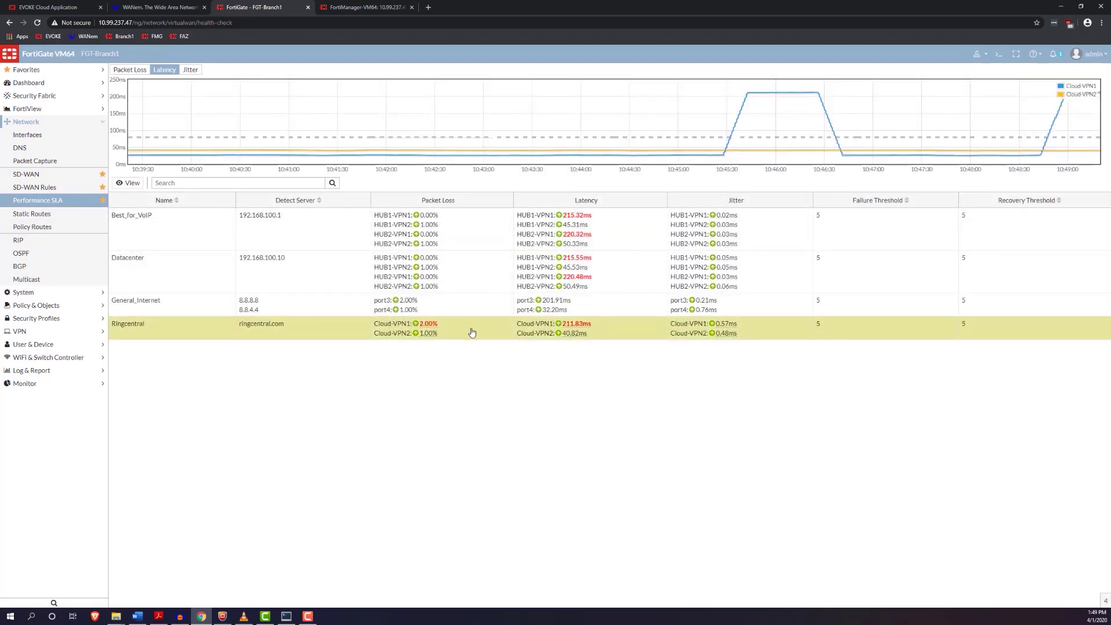
{"action": "left_click", "coordinate": [363, 8]}
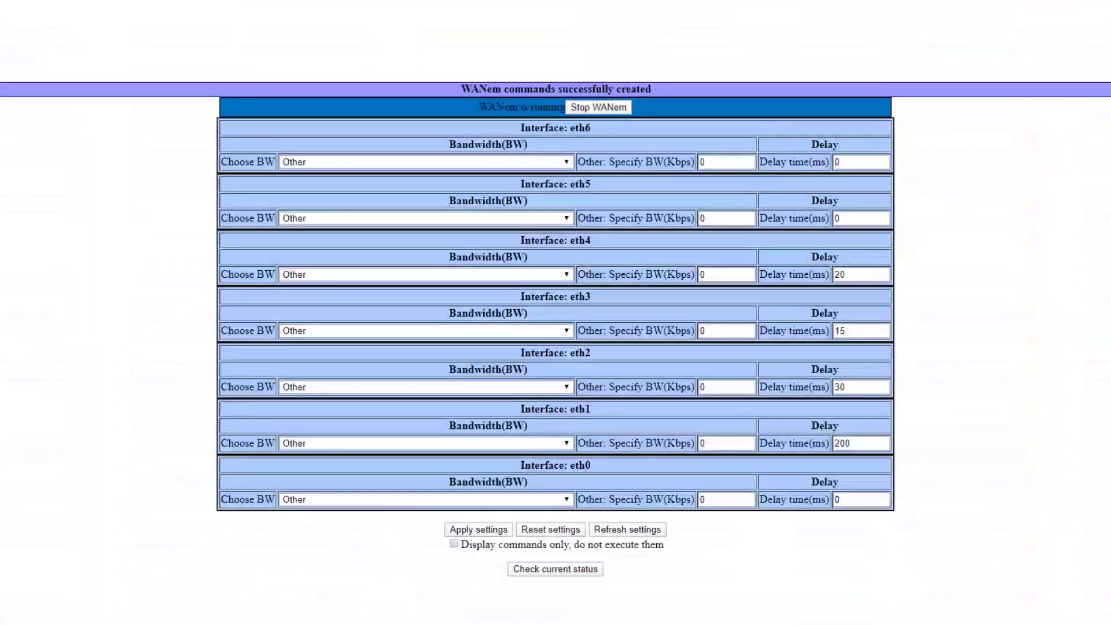
{"action": "double_click", "coordinate": [855, 443]}
Step: Restore WANem's eth1 delay to 15 ms and apply it
{"action": "type", "text": "15"}
{"action": "left_click", "coordinate": [475, 530]}
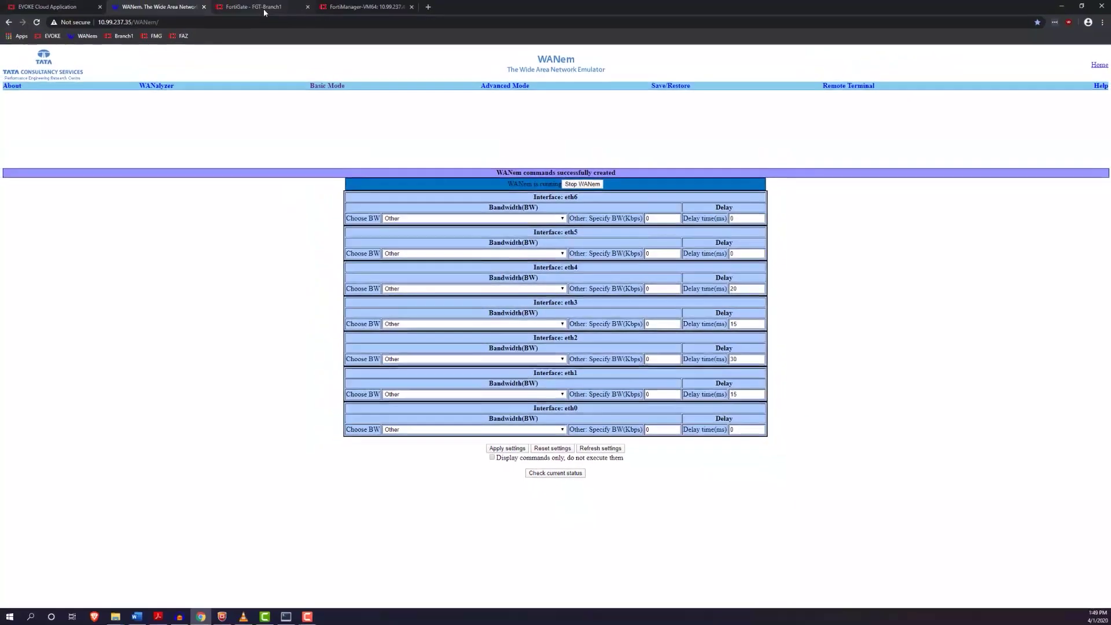
{"action": "left_click", "coordinate": [263, 8]}
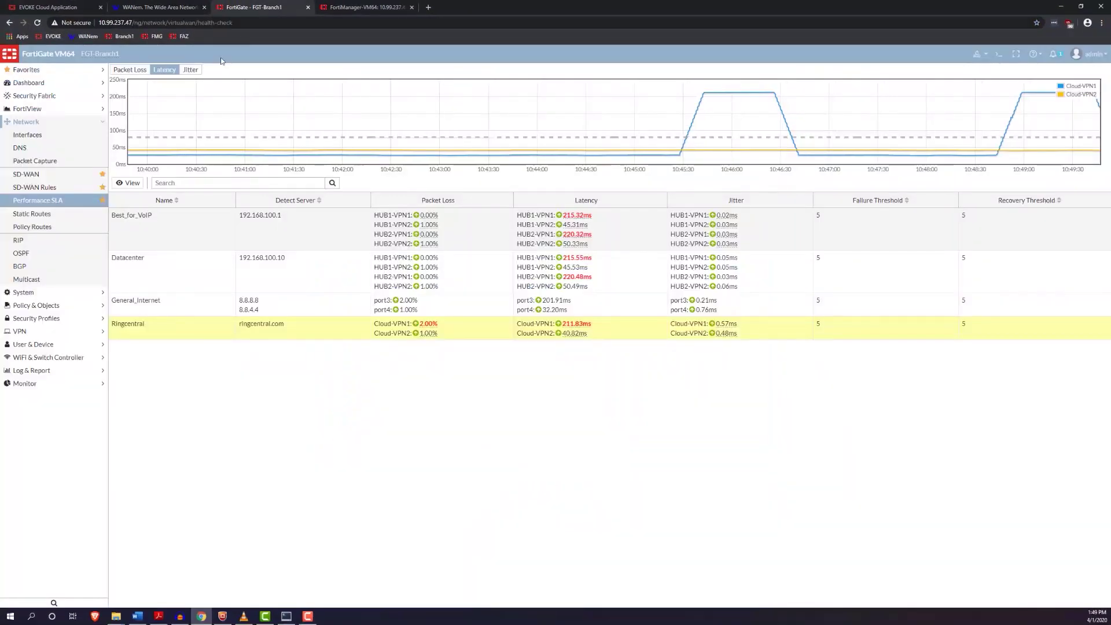
Step: Refresh Performance SLA until the Ringcentral chart shows Cloud-VPN1 latency back near 32 ms
{"action": "left_click", "coordinate": [72, 204]}
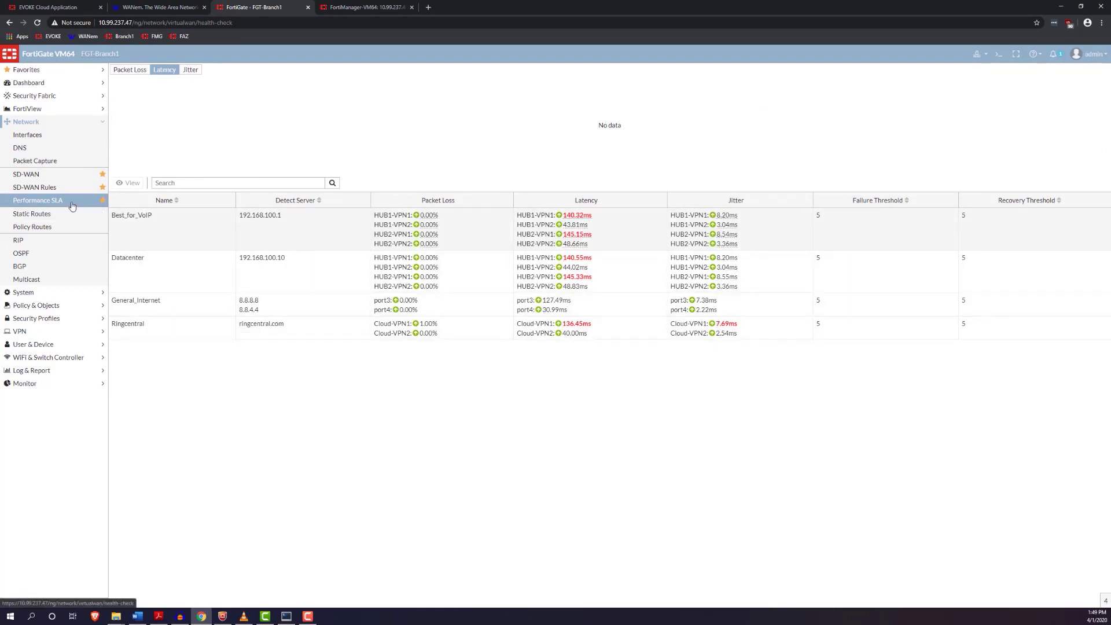
{"action": "left_click", "coordinate": [72, 205]}
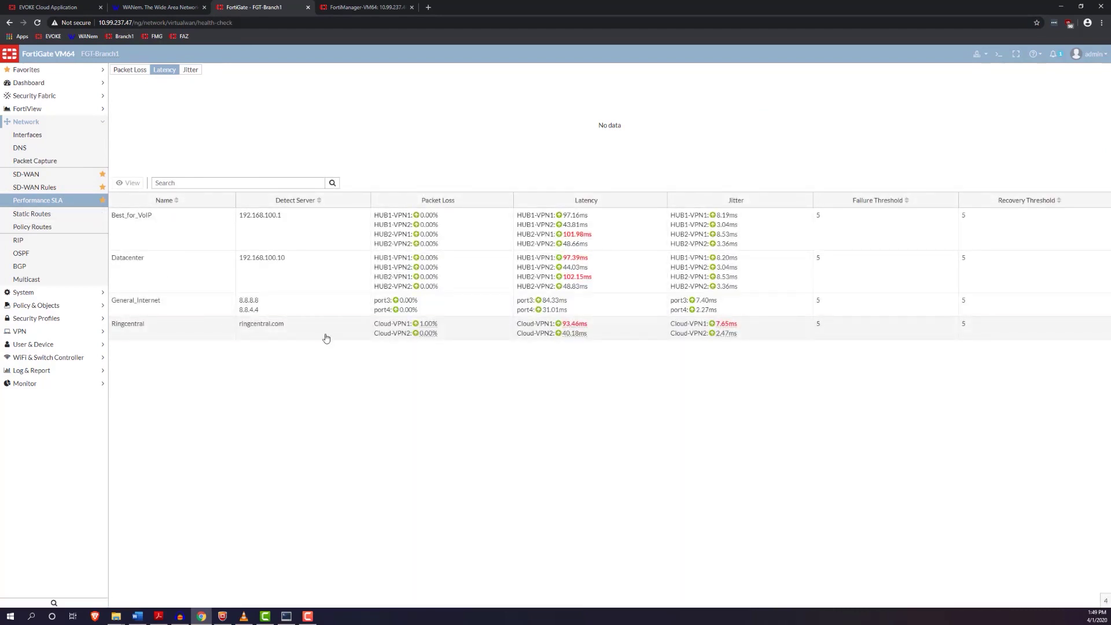
{"action": "left_click", "coordinate": [83, 205]}
{"action": "left_click", "coordinate": [83, 206]}
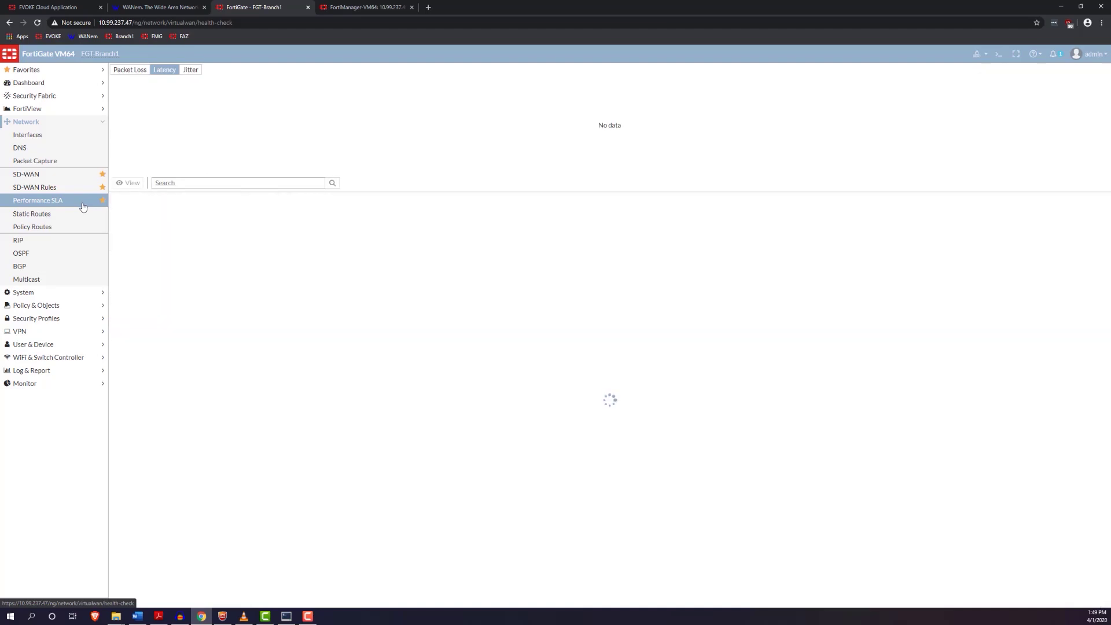
{"action": "left_click", "coordinate": [327, 330]}
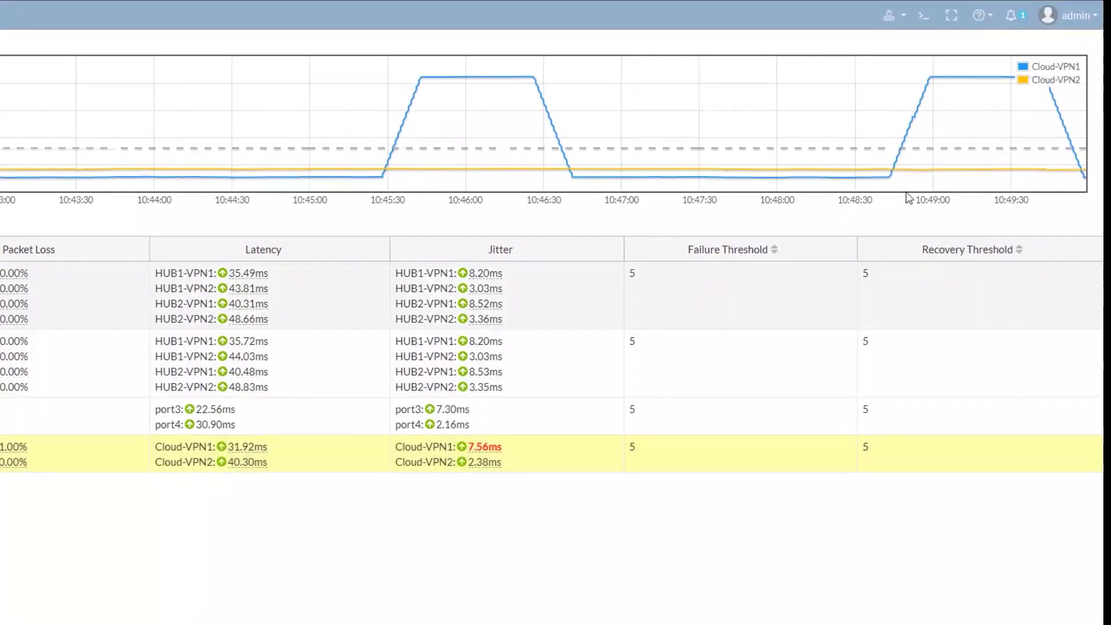
{"action": "mouse_move", "coordinate": [1053, 151]}
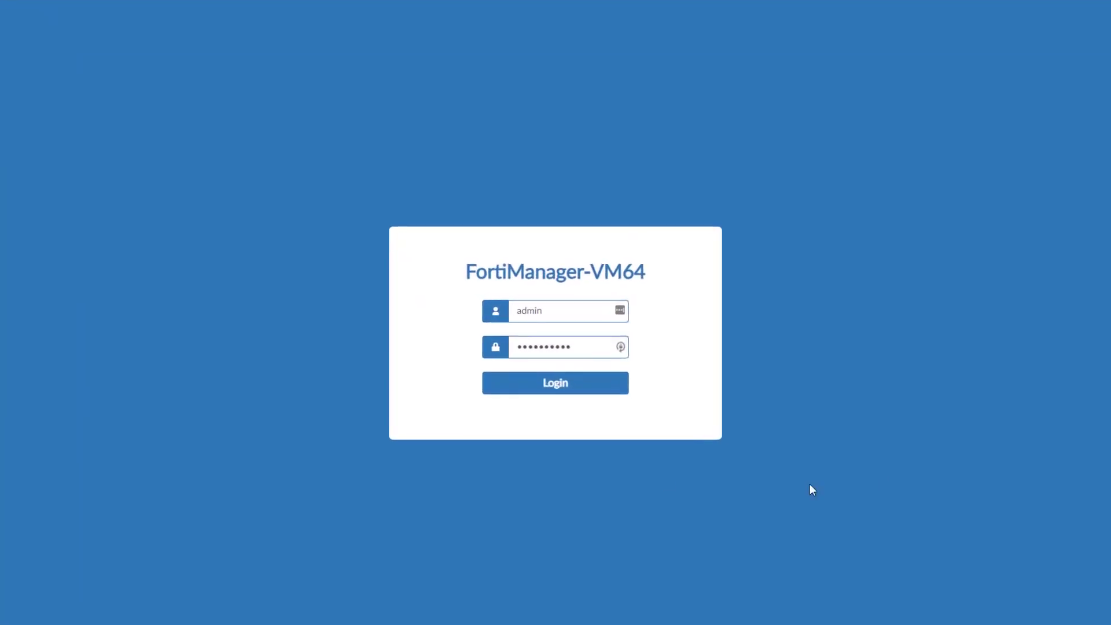
Step: Sign in to FortiManager, choose the Demo ADOM and open Device Manager
{"action": "left_click", "coordinate": [554, 386]}
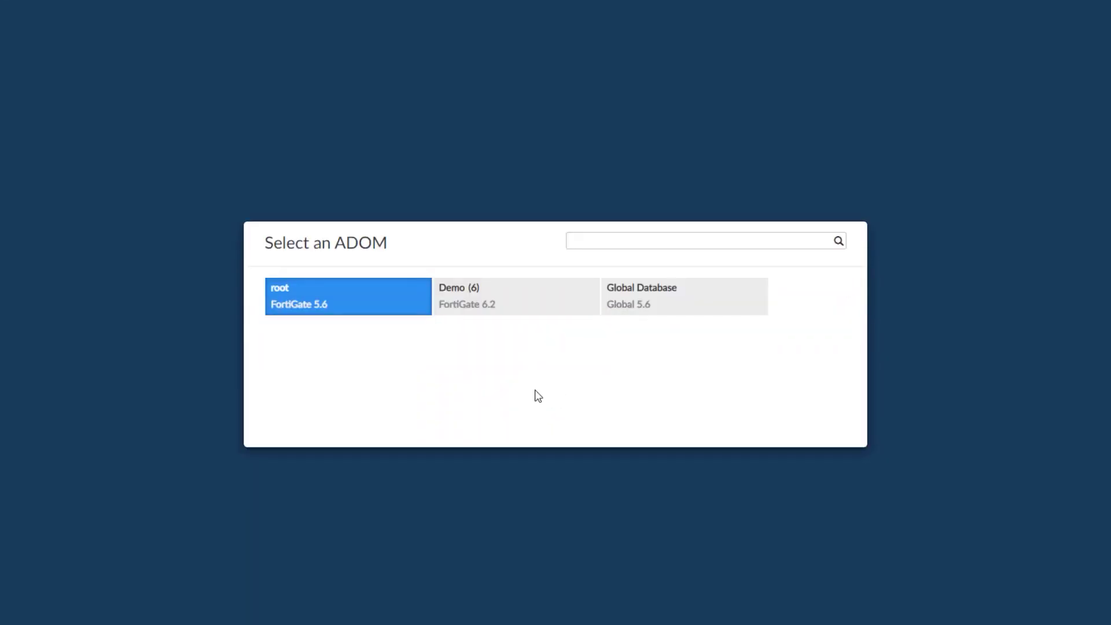
{"action": "left_click", "coordinate": [527, 297]}
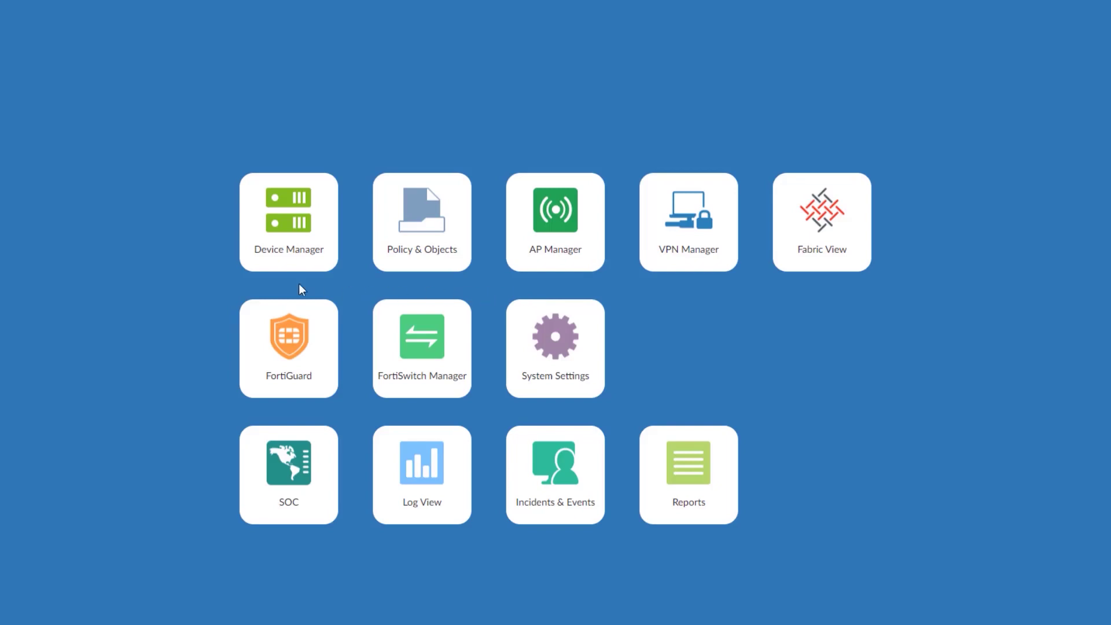
{"action": "left_click", "coordinate": [289, 239]}
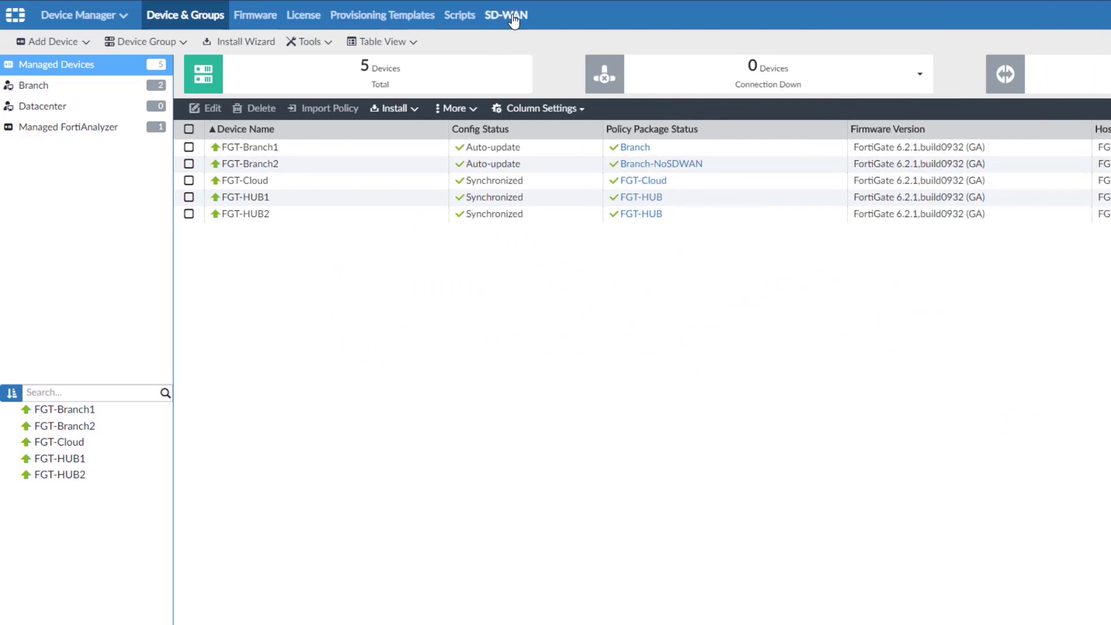
Step: Import an SD-WAN template named 'Test' from FGT-Branch1 with description 'Testing importing'
{"action": "left_click", "coordinate": [513, 20]}
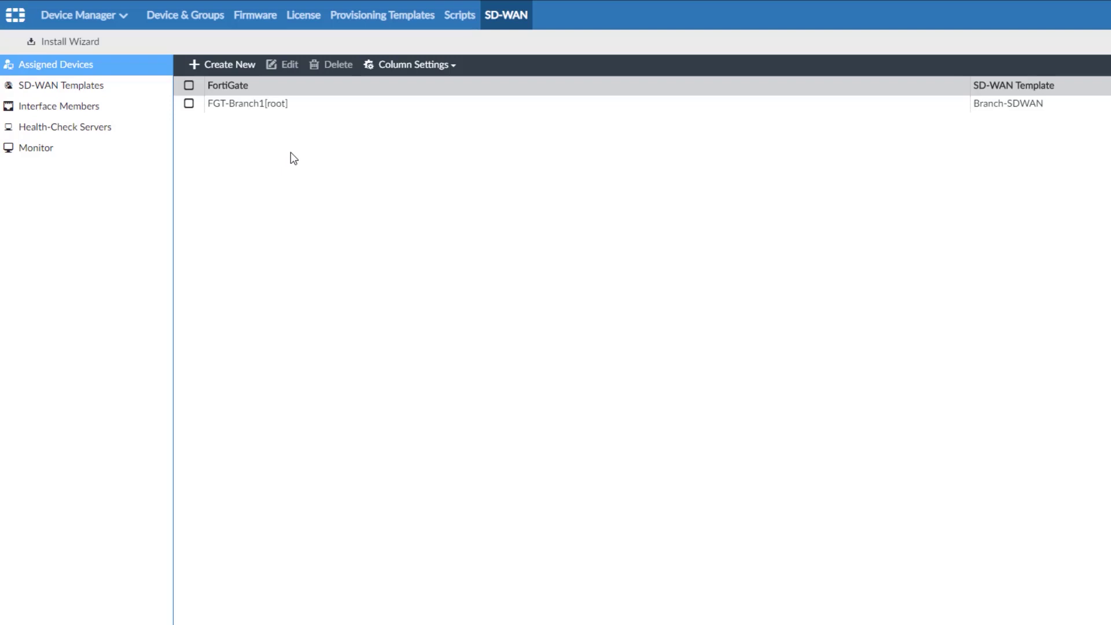
{"action": "left_click", "coordinate": [93, 86]}
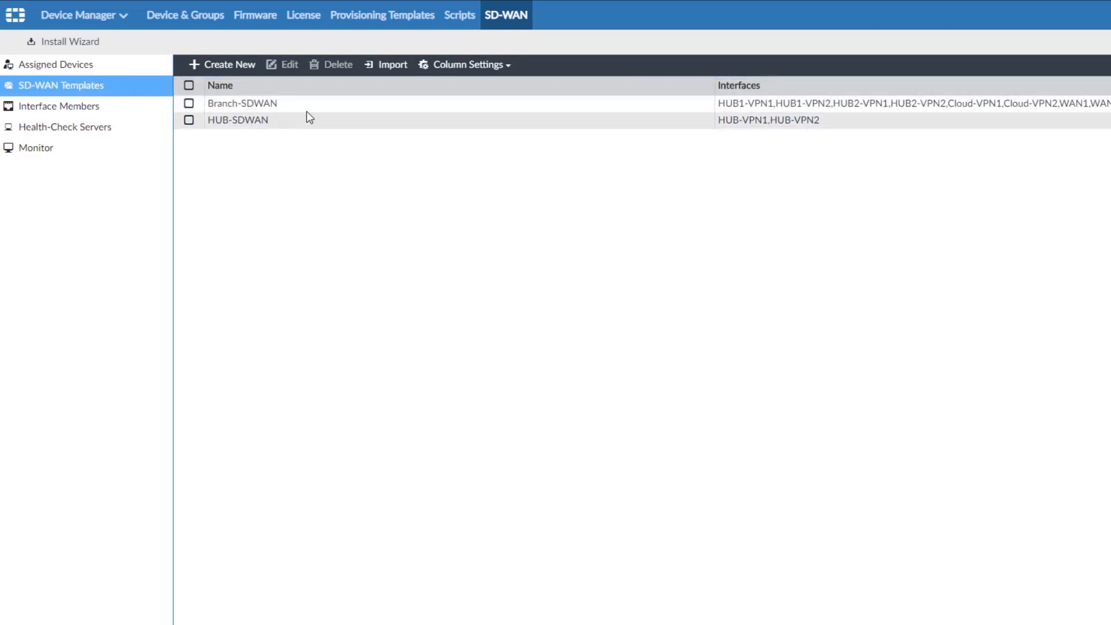
{"action": "left_click", "coordinate": [391, 65]}
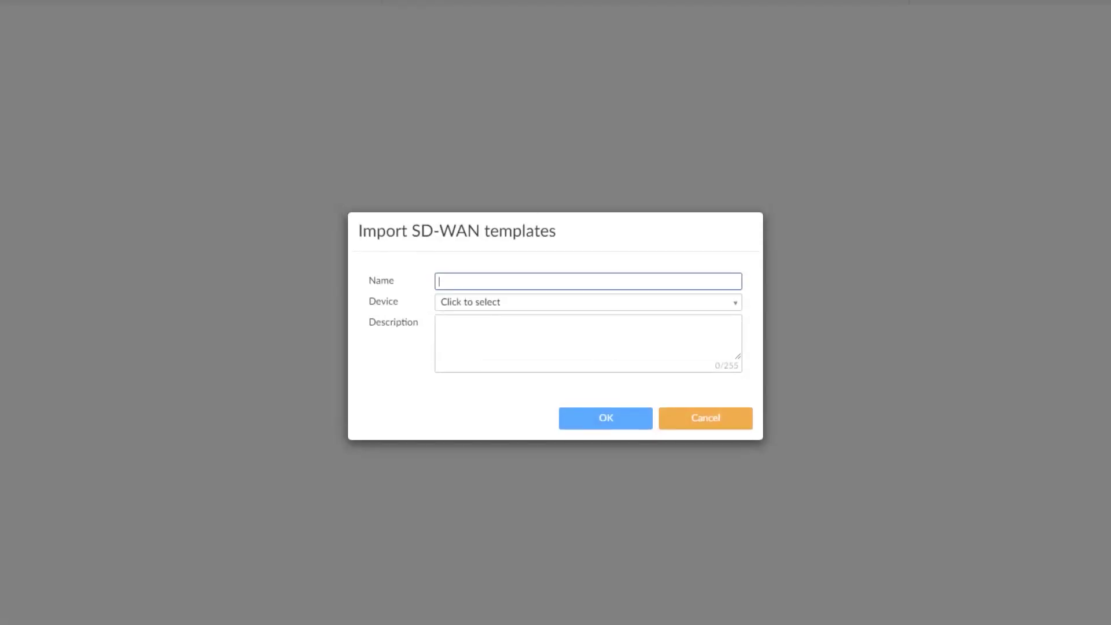
{"action": "type", "text": "Test"}
{"action": "left_click", "coordinate": [492, 302]}
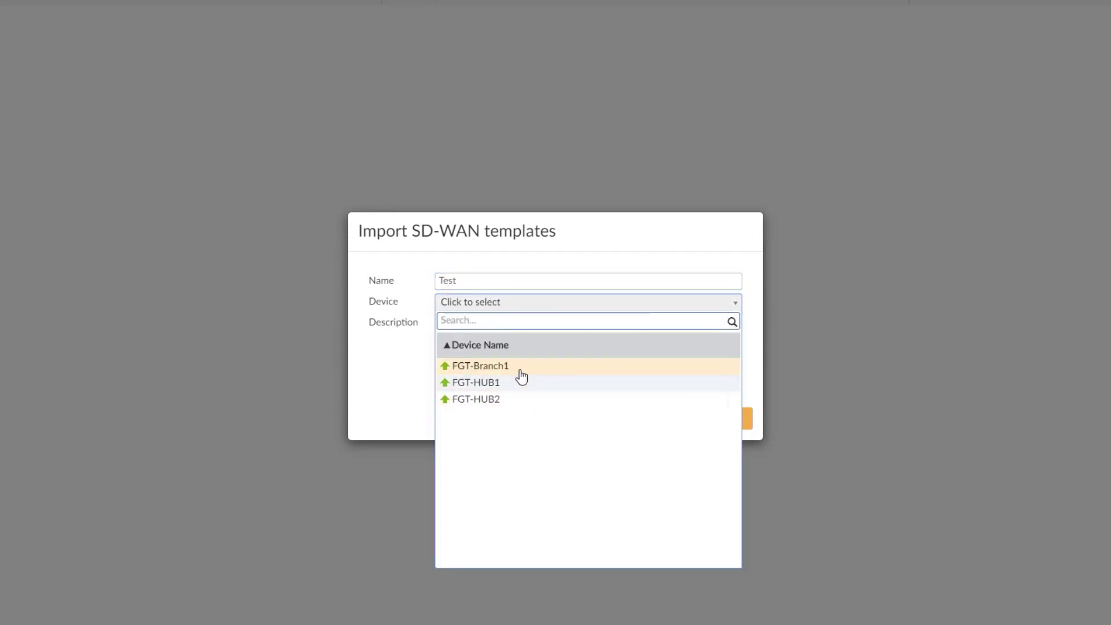
{"action": "left_click", "coordinate": [611, 366]}
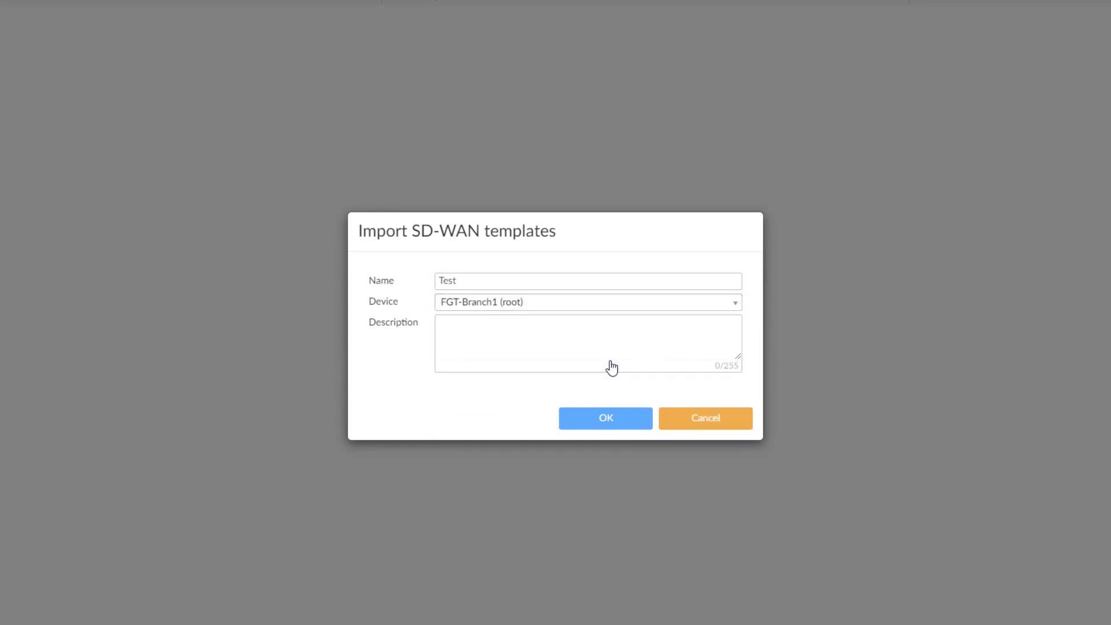
{"action": "left_click", "coordinate": [558, 346]}
{"action": "type", "text": "Testing importing"}
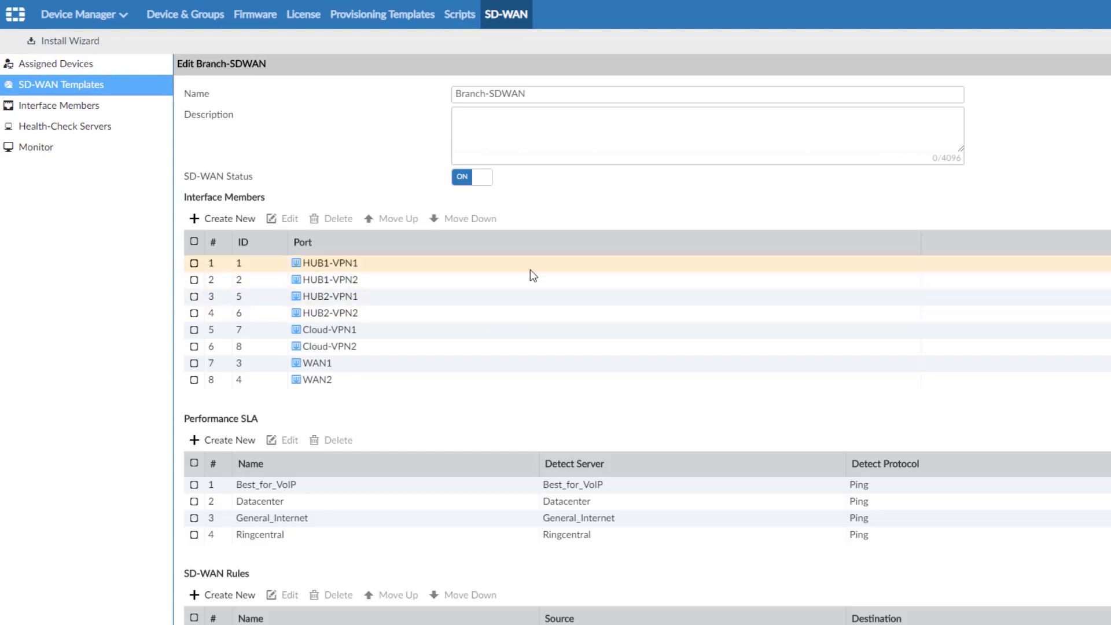
Step: Review the Branch-SDWAN template page and open the SD-WAN Assigned Devices list
{"action": "scroll", "coordinate": [516, 383], "scroll_direction": "down", "scroll_amount": 4}
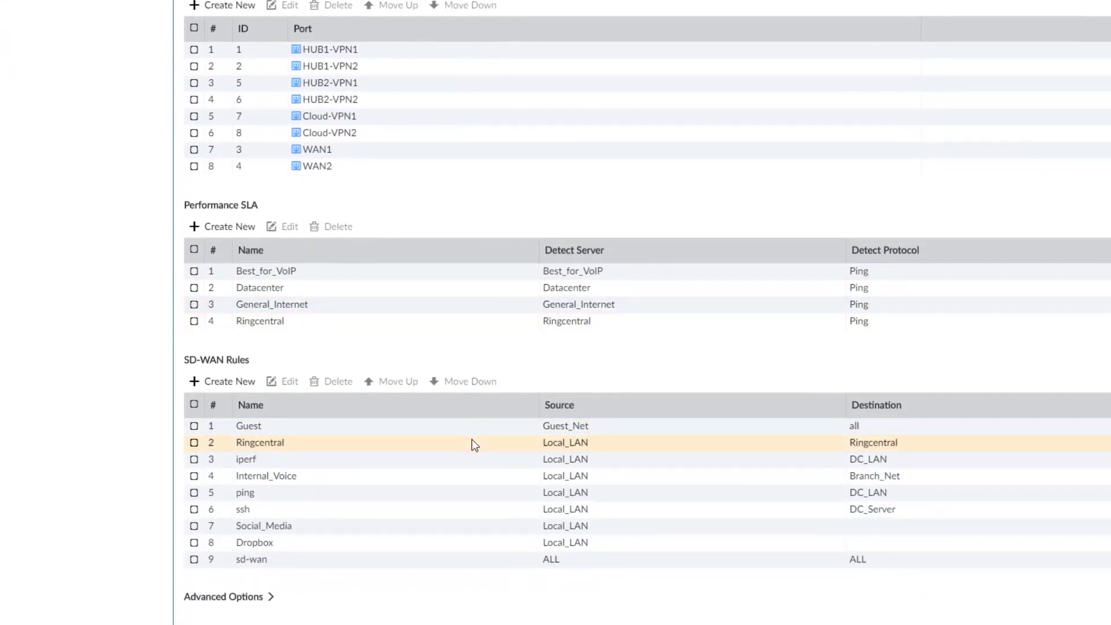
{"action": "scroll", "coordinate": [473, 556], "scroll_direction": "up", "scroll_amount": 3}
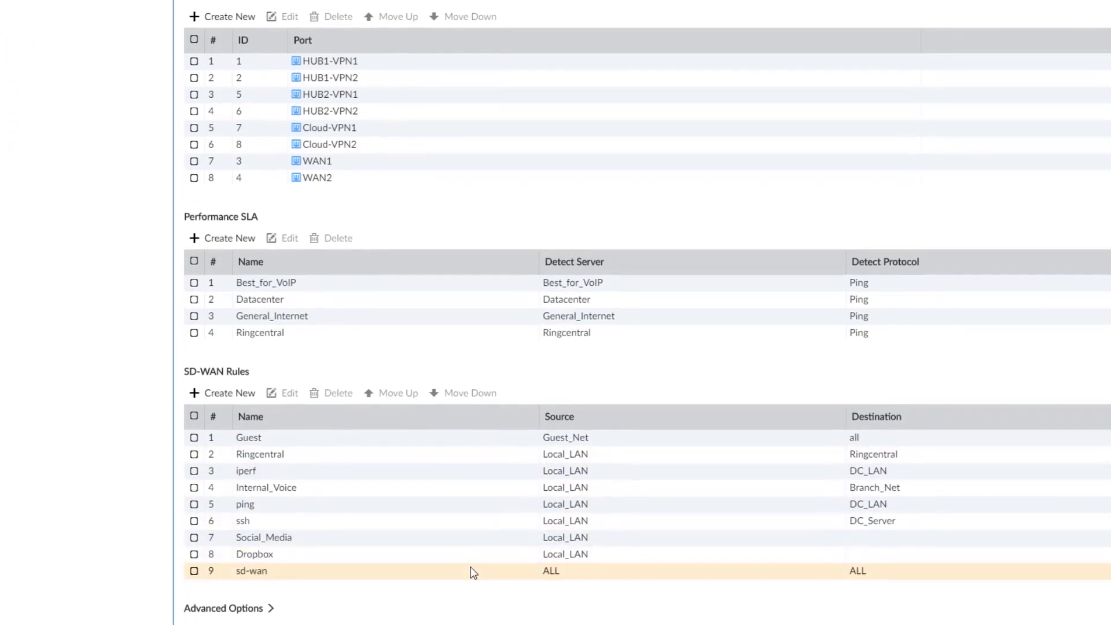
{"action": "scroll", "coordinate": [491, 188], "scroll_direction": "up", "scroll_amount": 2}
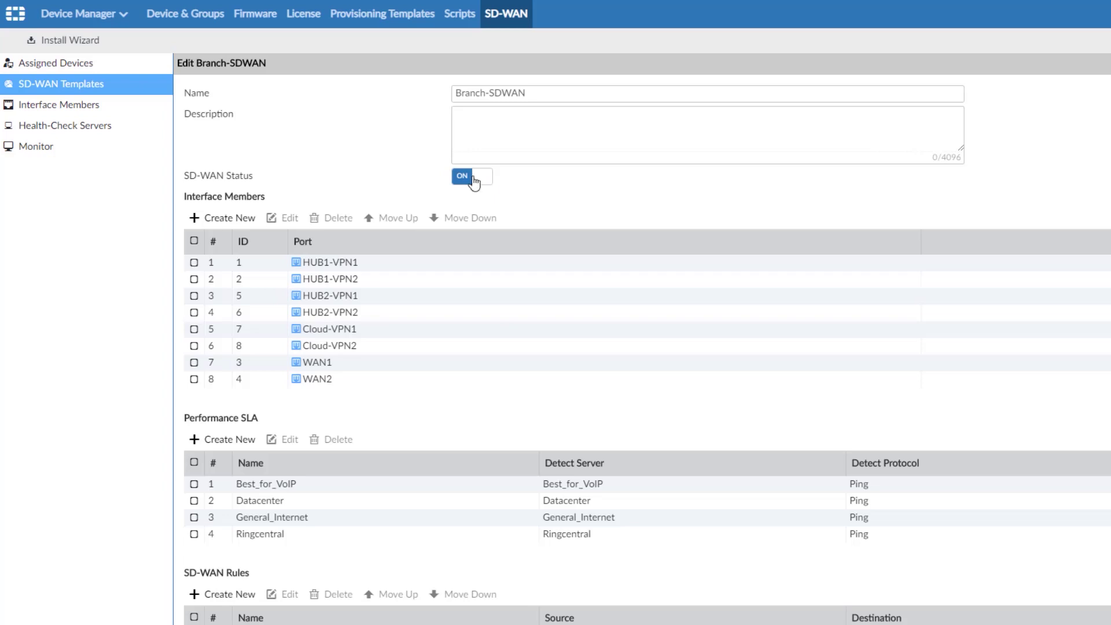
{"action": "left_click", "coordinate": [73, 65]}
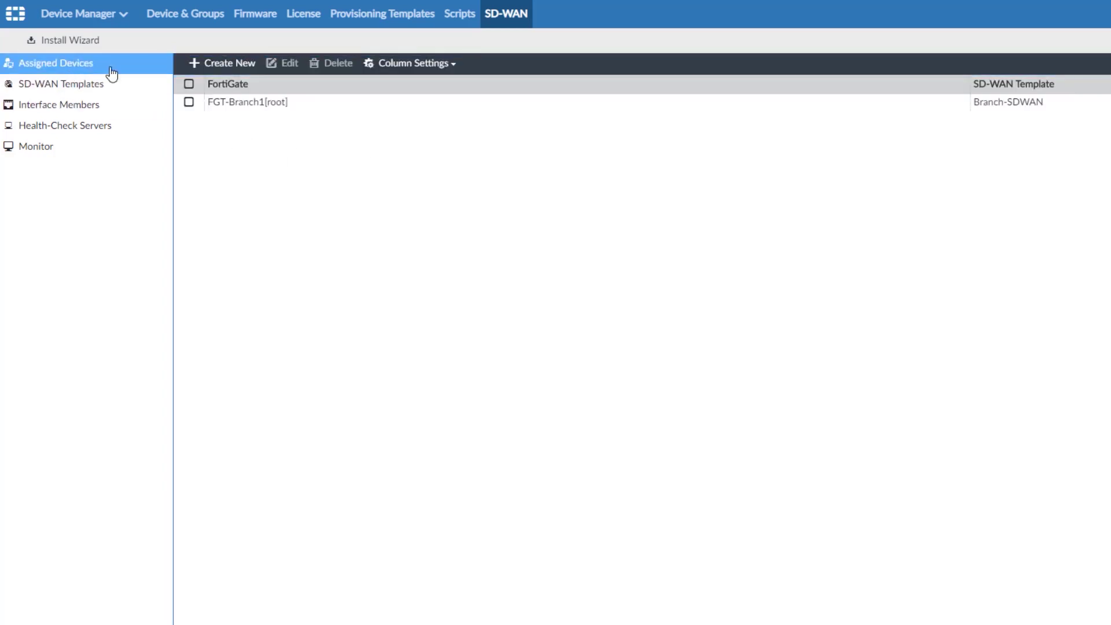
Step: Create a new assignment linking FGT-Branch2 to the Branch-SDWAN template
{"action": "left_click", "coordinate": [230, 63]}
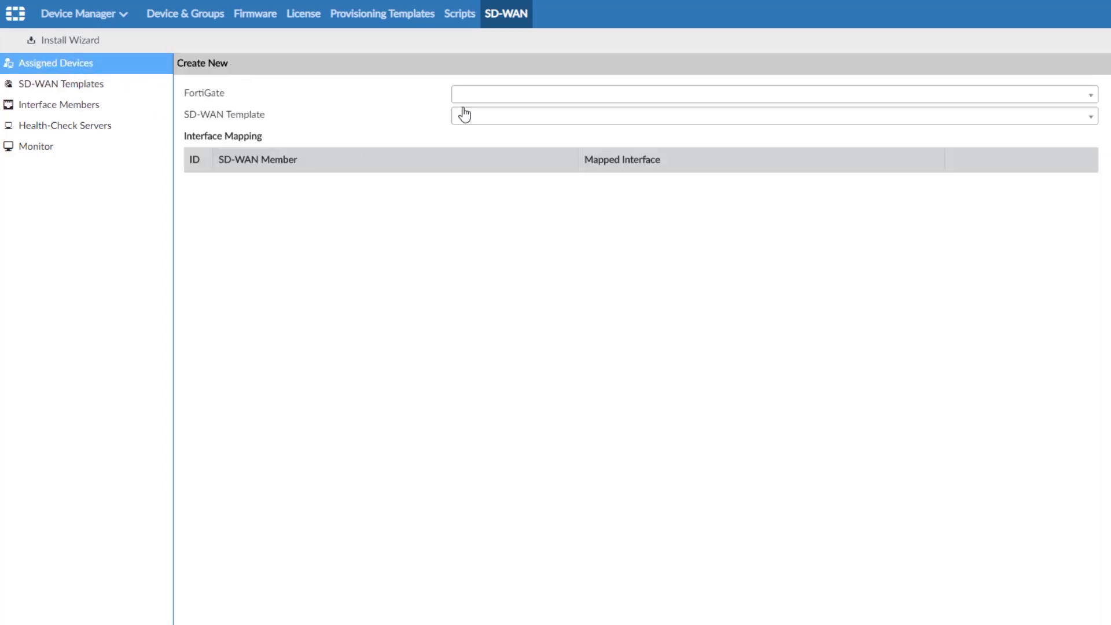
{"action": "left_click", "coordinate": [495, 99]}
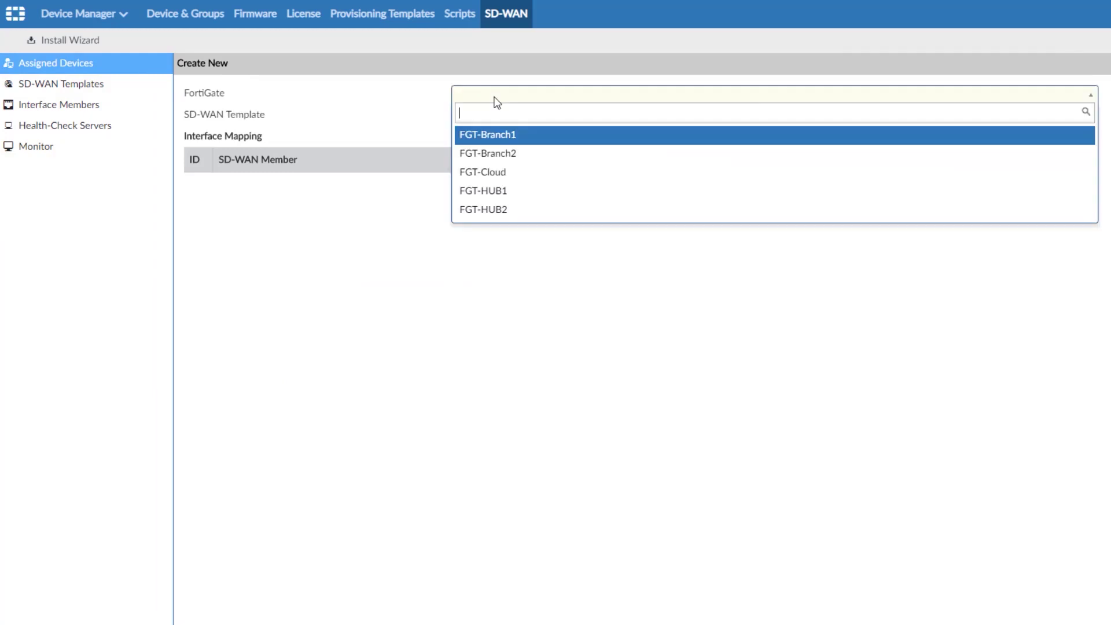
{"action": "left_click", "coordinate": [505, 155]}
{"action": "left_click", "coordinate": [531, 119]}
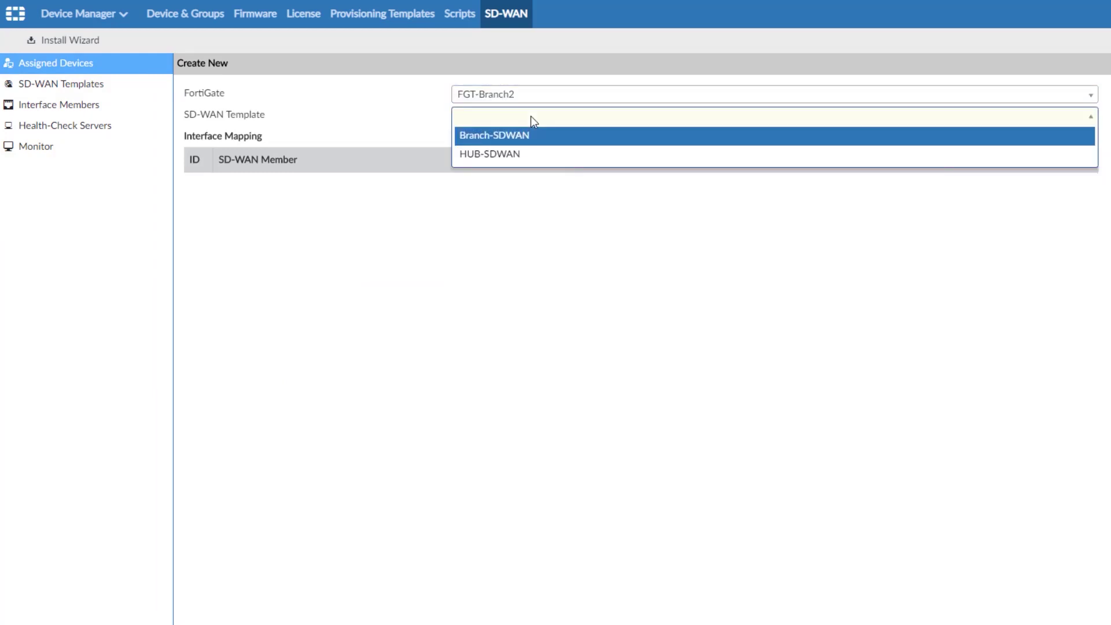
{"action": "left_click", "coordinate": [513, 139]}
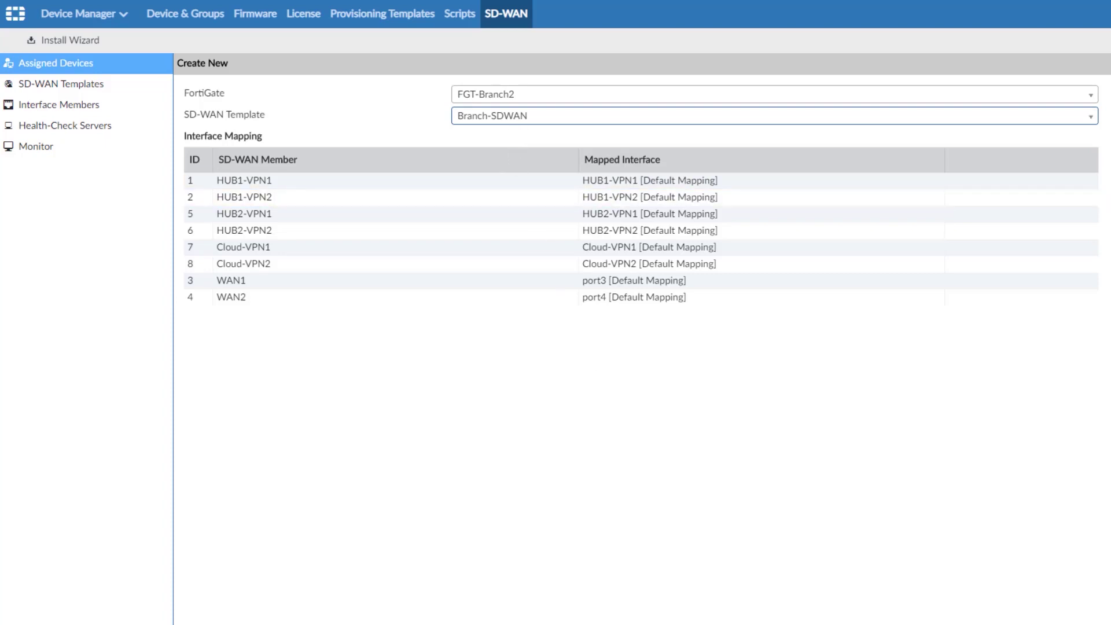
{"action": "left_click", "coordinate": [643, 622]}
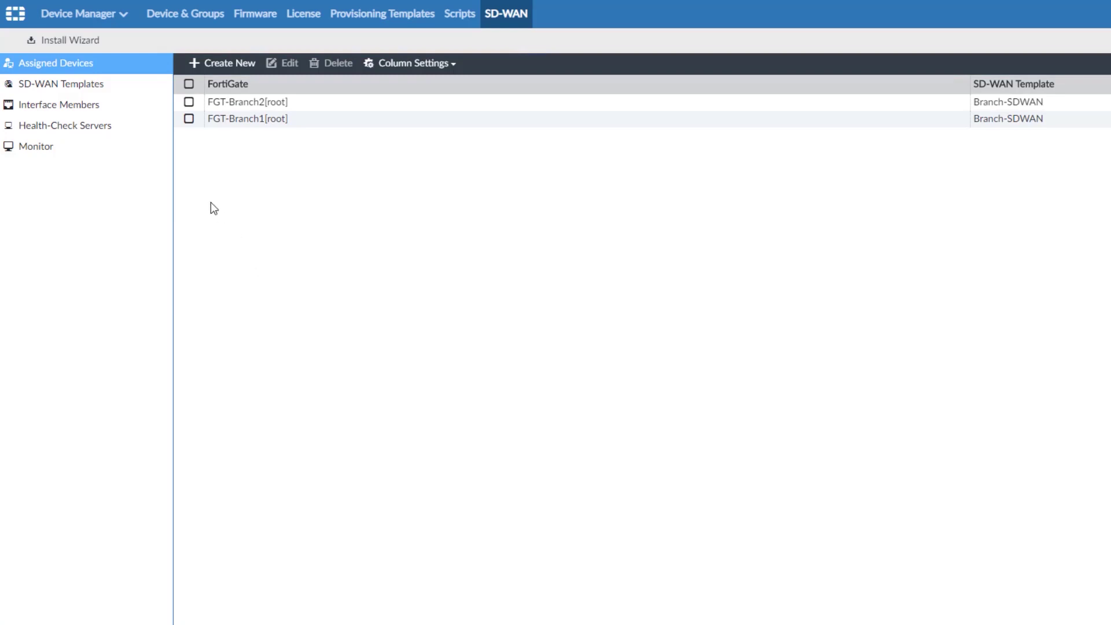
{"action": "left_click", "coordinate": [89, 19]}
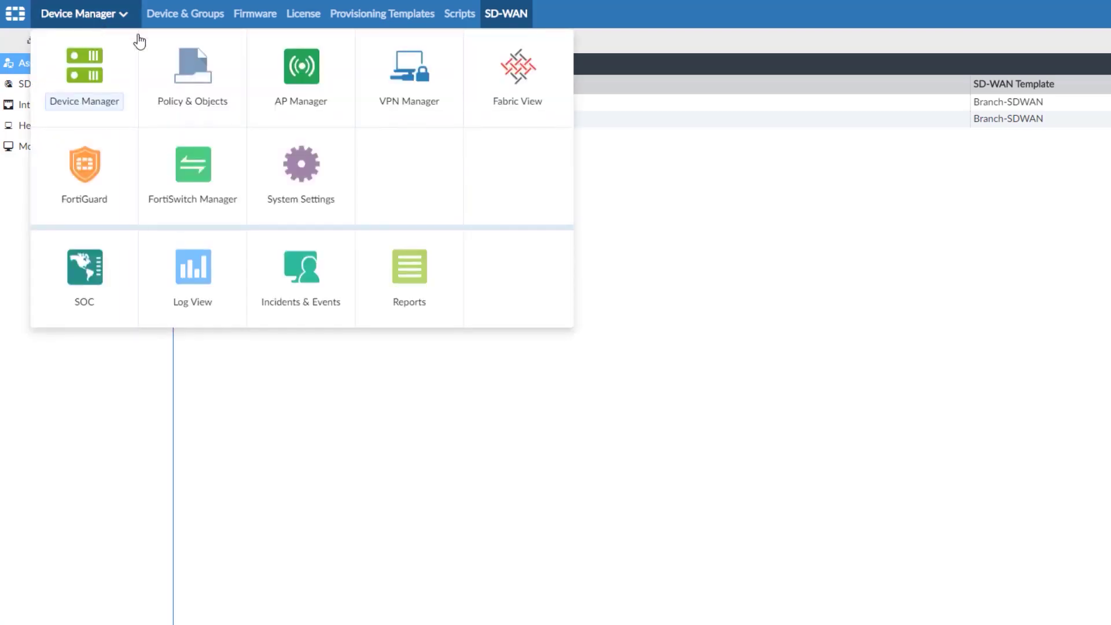
{"action": "left_click", "coordinate": [183, 84]}
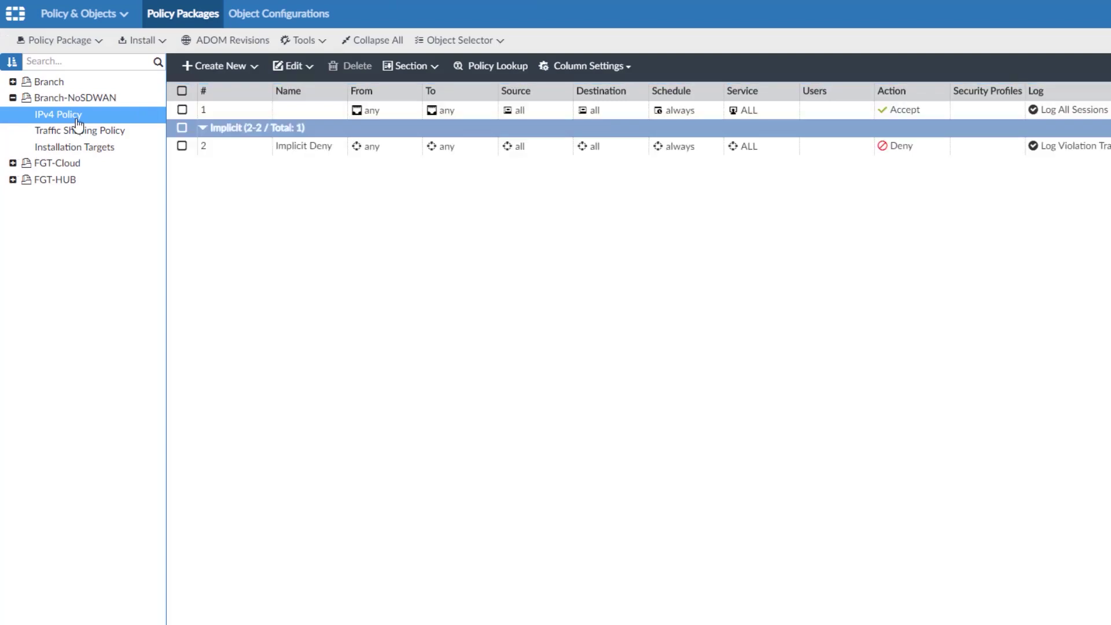
{"action": "left_click", "coordinate": [13, 82]}
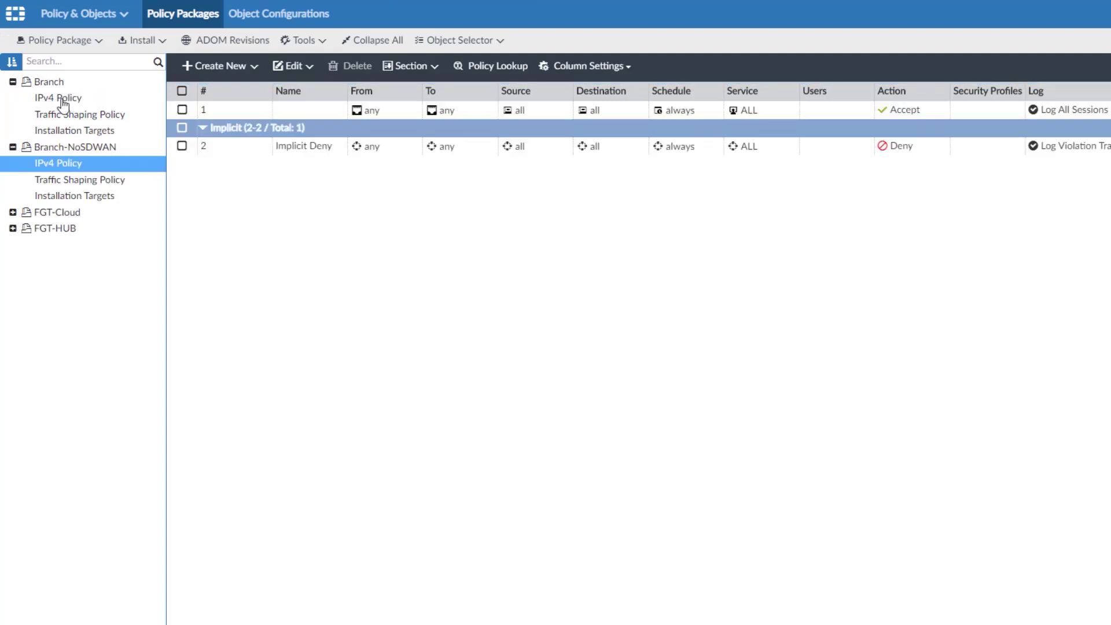
{"action": "left_click", "coordinate": [62, 98]}
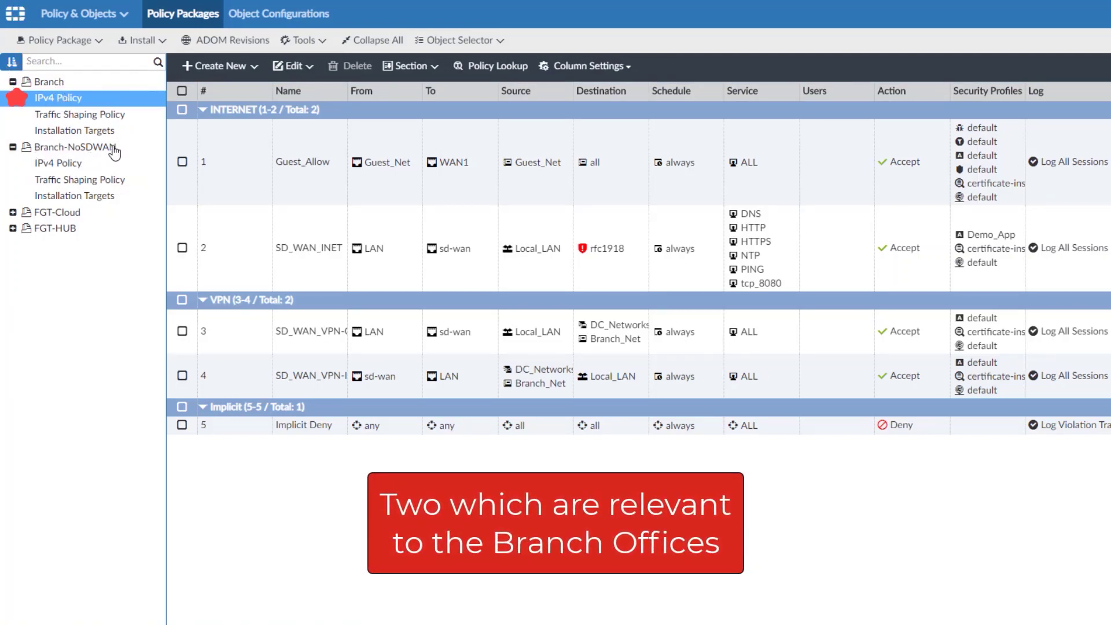
{"action": "left_click", "coordinate": [59, 163]}
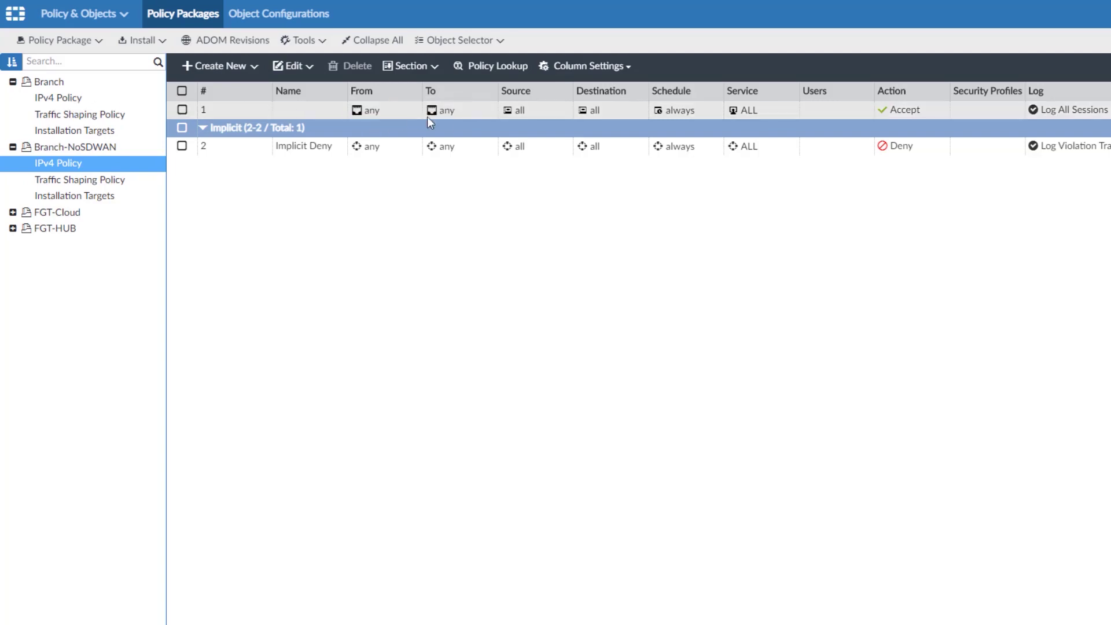
{"action": "mouse_move", "coordinate": [658, 115]}
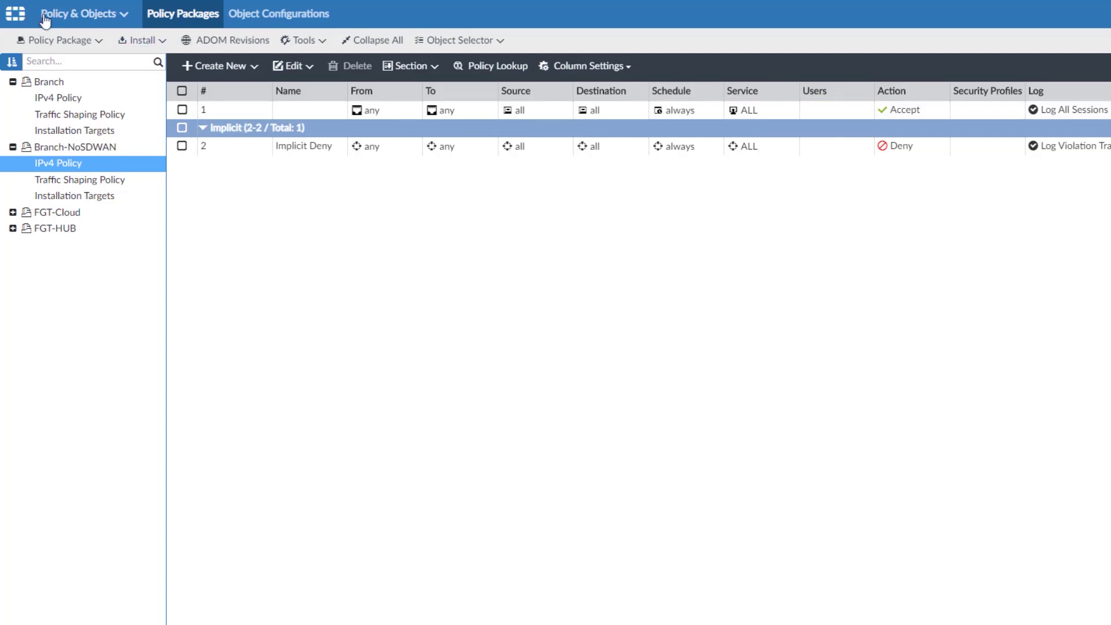
{"action": "left_click", "coordinate": [72, 16]}
Step: Run the Install Wizard to push the Branch policy package and device settings to FGT-Branch2
{"action": "left_click", "coordinate": [109, 70]}
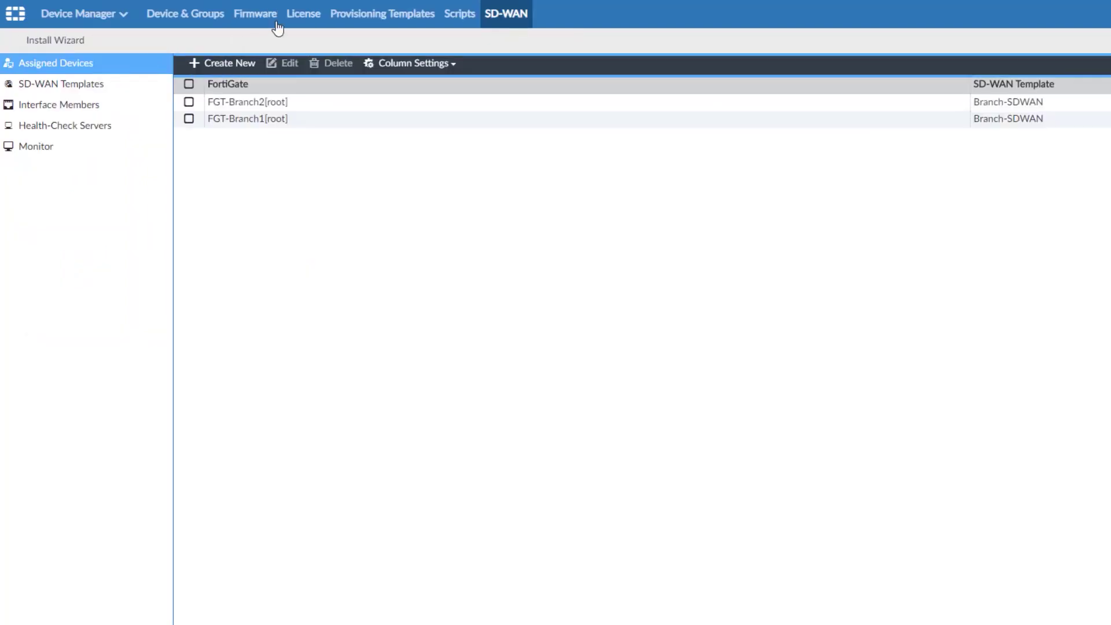
{"action": "left_click", "coordinate": [82, 45]}
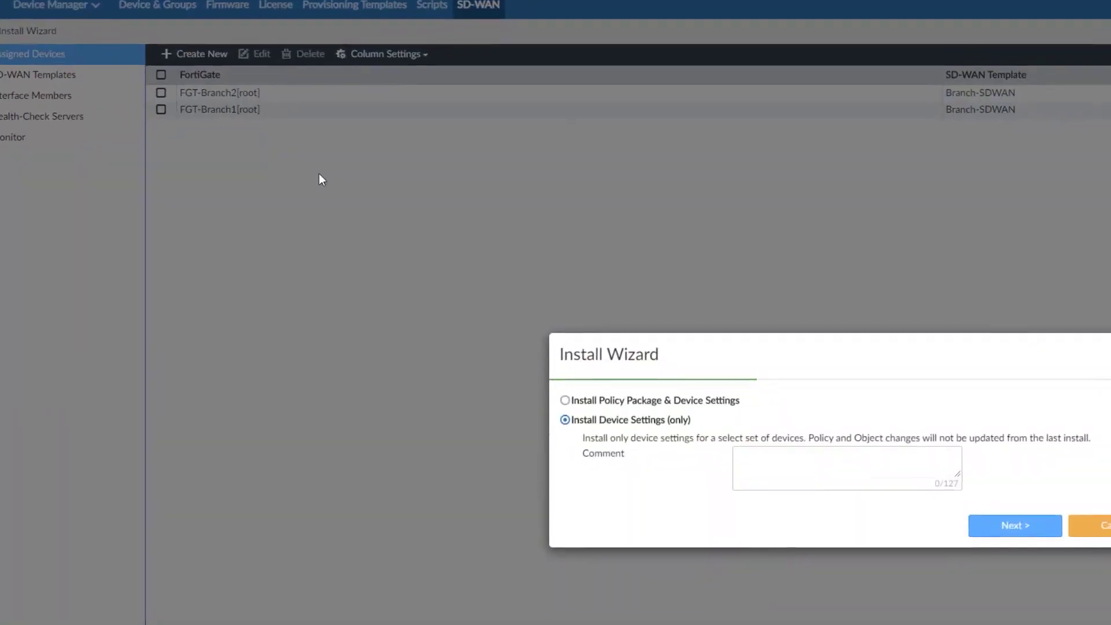
{"action": "left_click", "coordinate": [323, 296]}
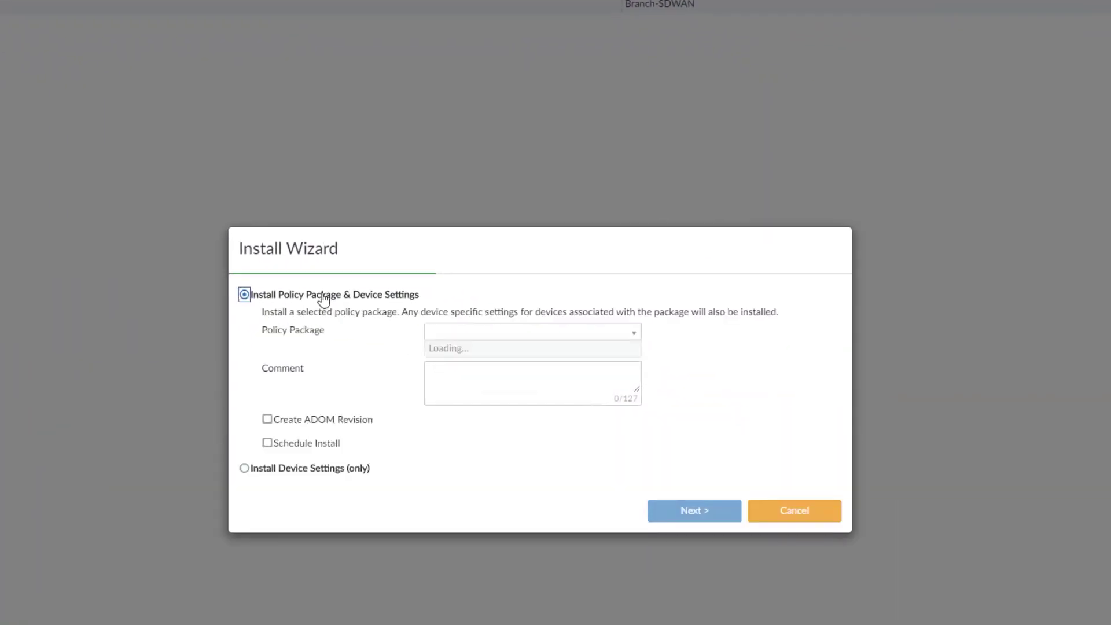
{"action": "left_click", "coordinate": [483, 296]}
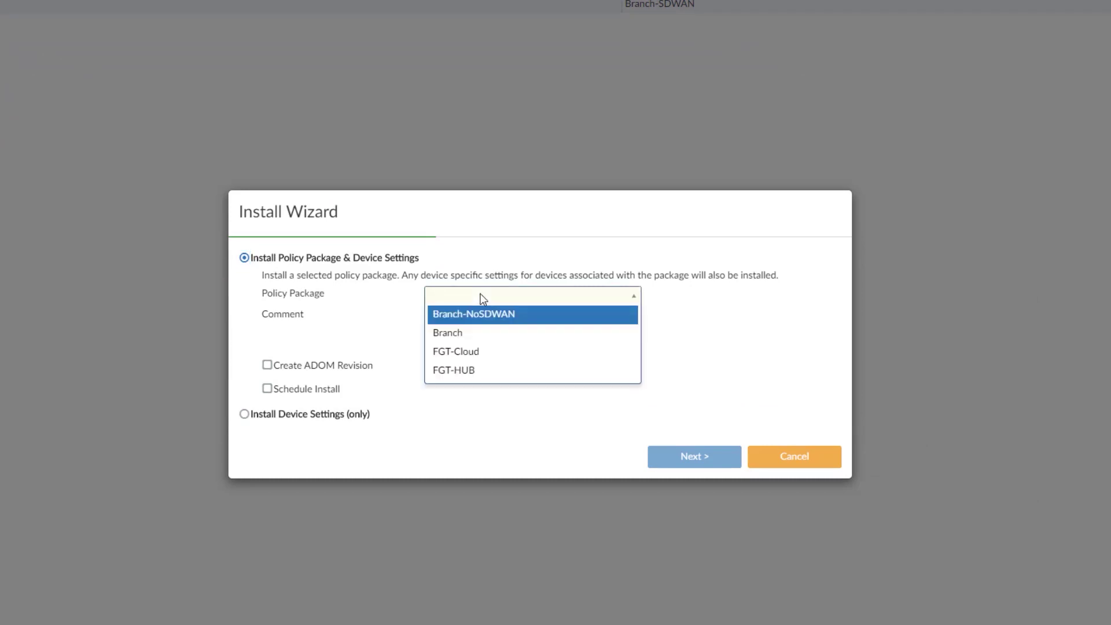
{"action": "left_click", "coordinate": [505, 339]}
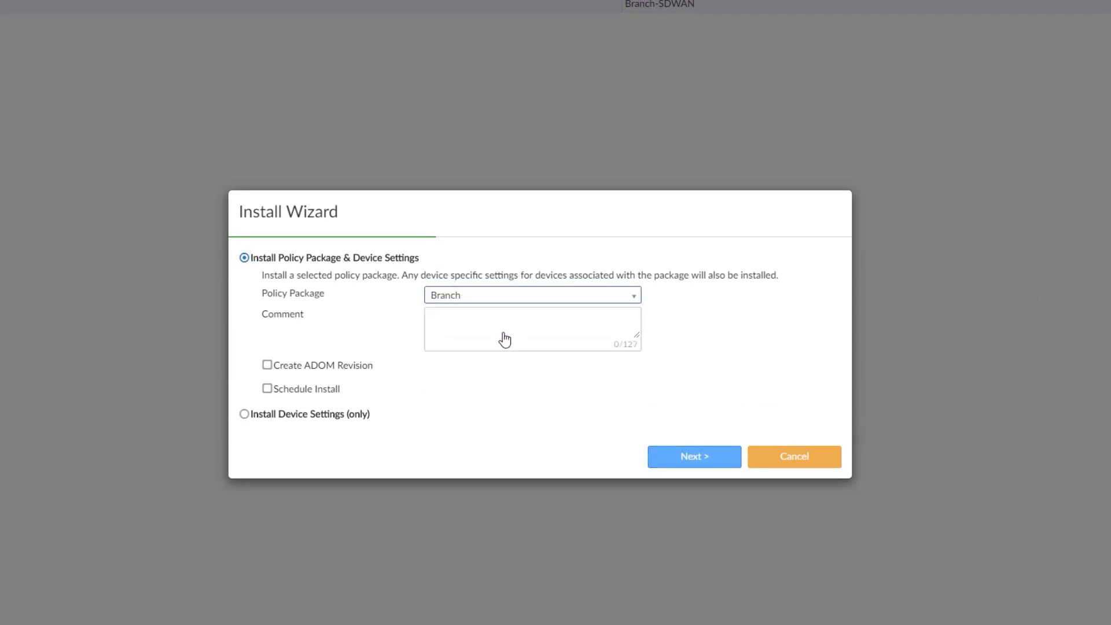
{"action": "left_click", "coordinate": [689, 463]}
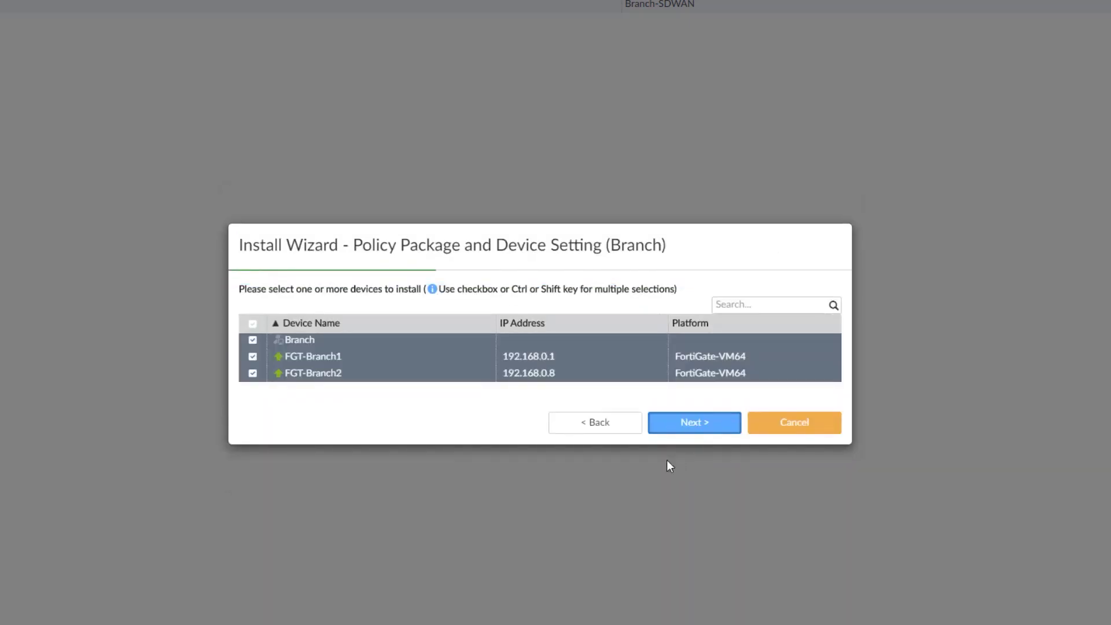
{"action": "left_click", "coordinate": [704, 431]}
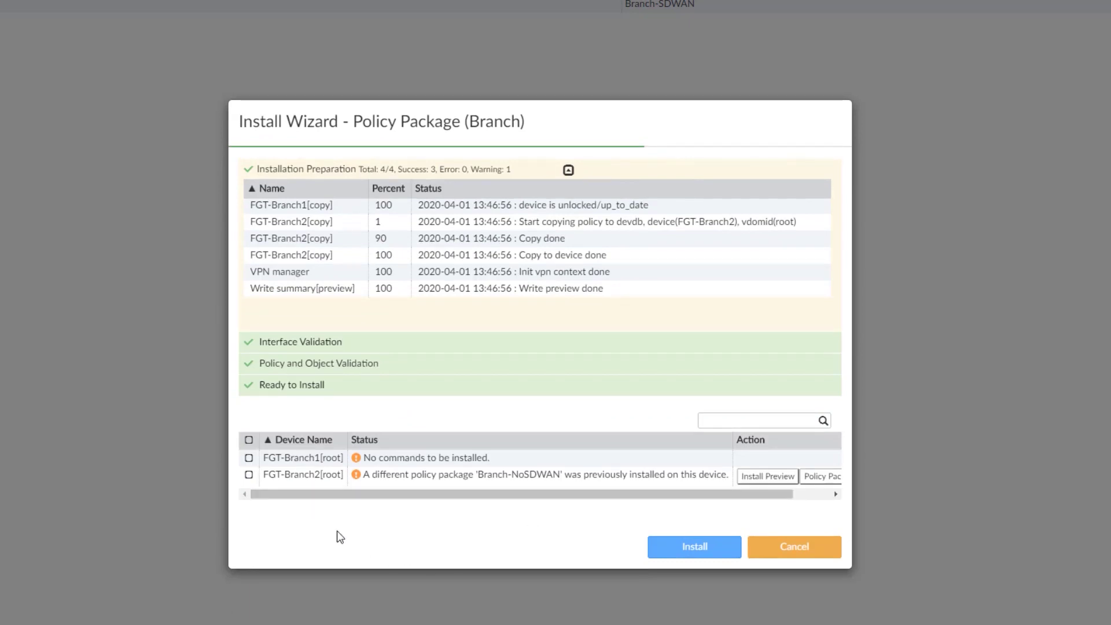
{"action": "left_click", "coordinate": [248, 475]}
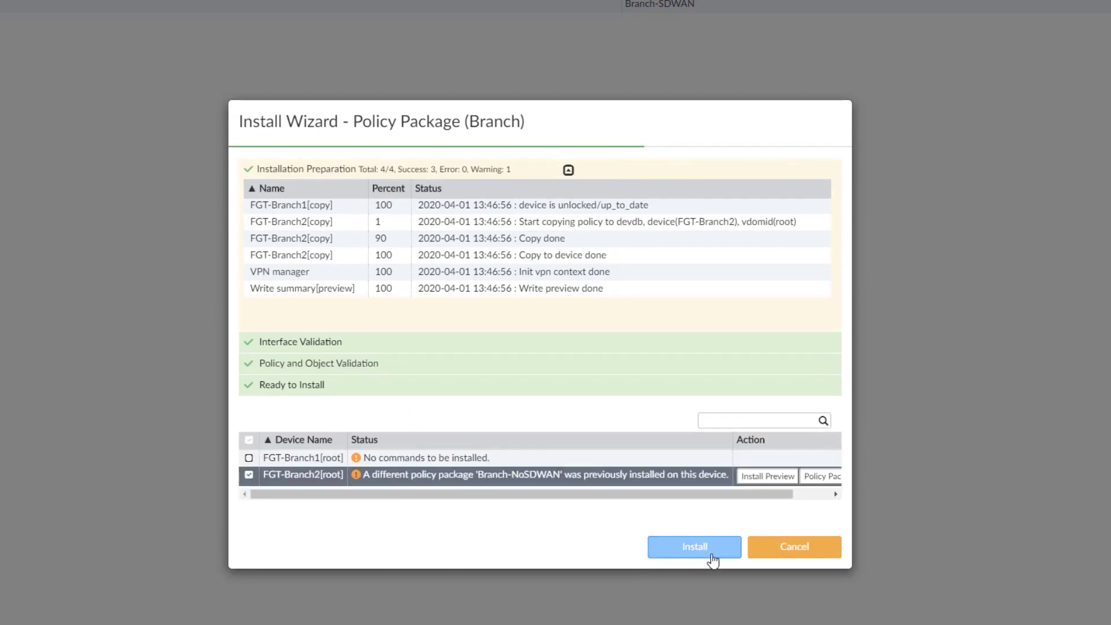
{"action": "left_click", "coordinate": [693, 547]}
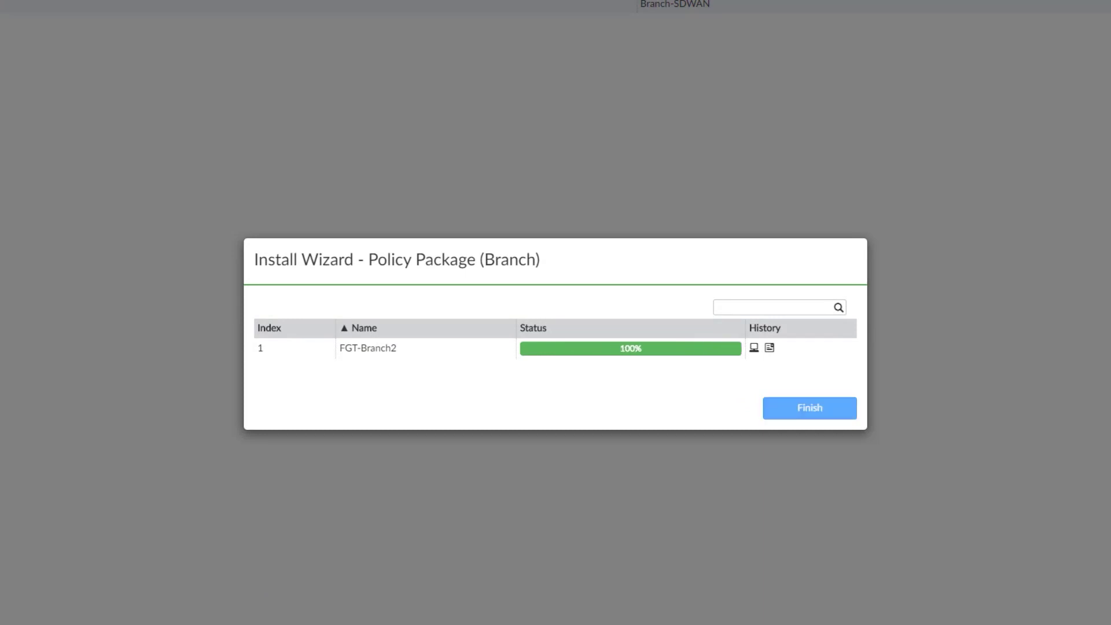
{"action": "left_click", "coordinate": [816, 423]}
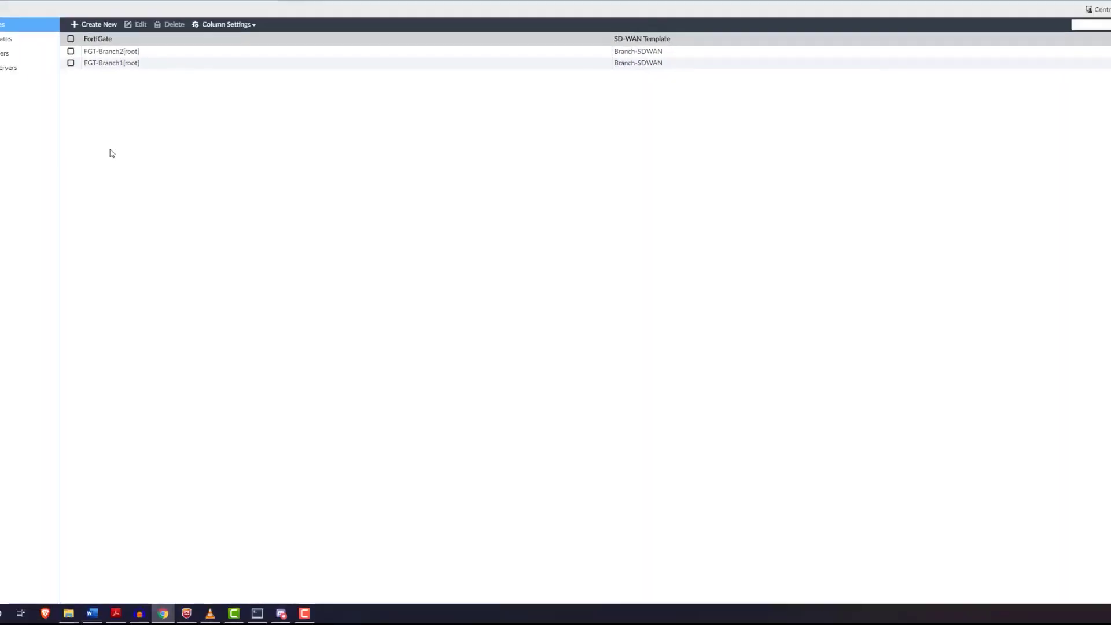
Step: Switch the SD-WAN monitor to Table View, select the FGT-Branch1 rows and check the application SLA columns
{"action": "left_click", "coordinate": [51, 97]}
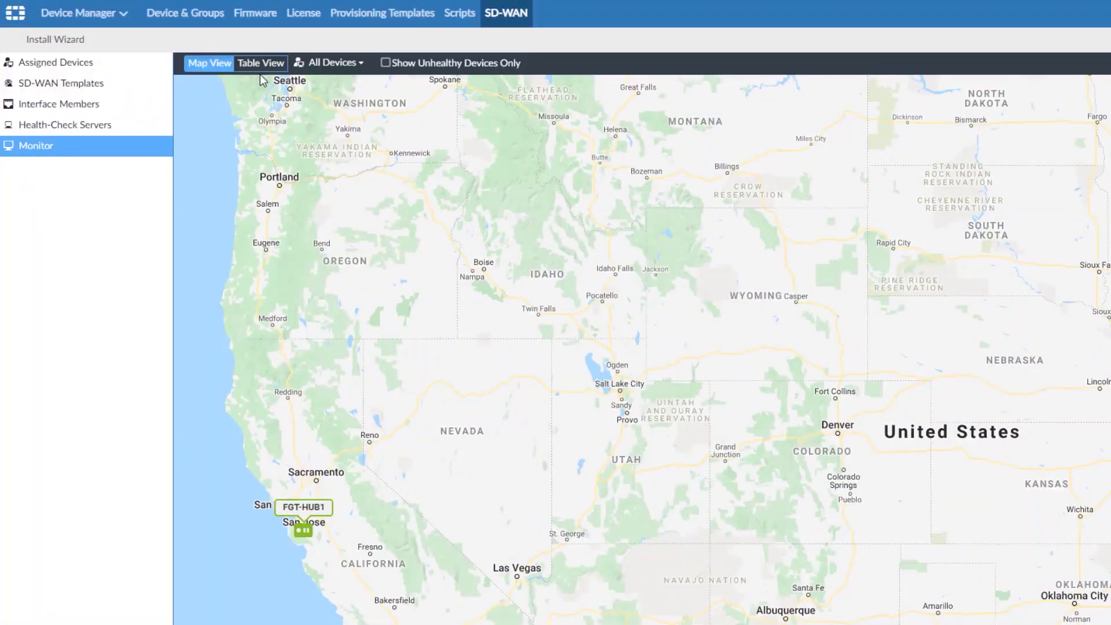
{"action": "left_click", "coordinate": [257, 64]}
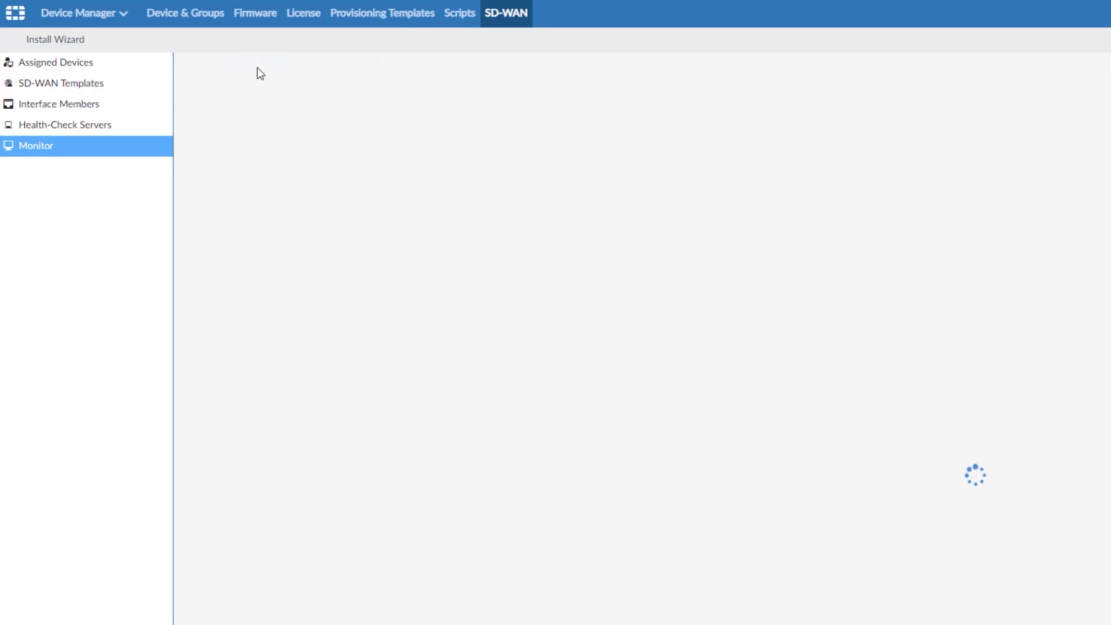
{"action": "left_click", "coordinate": [234, 124]}
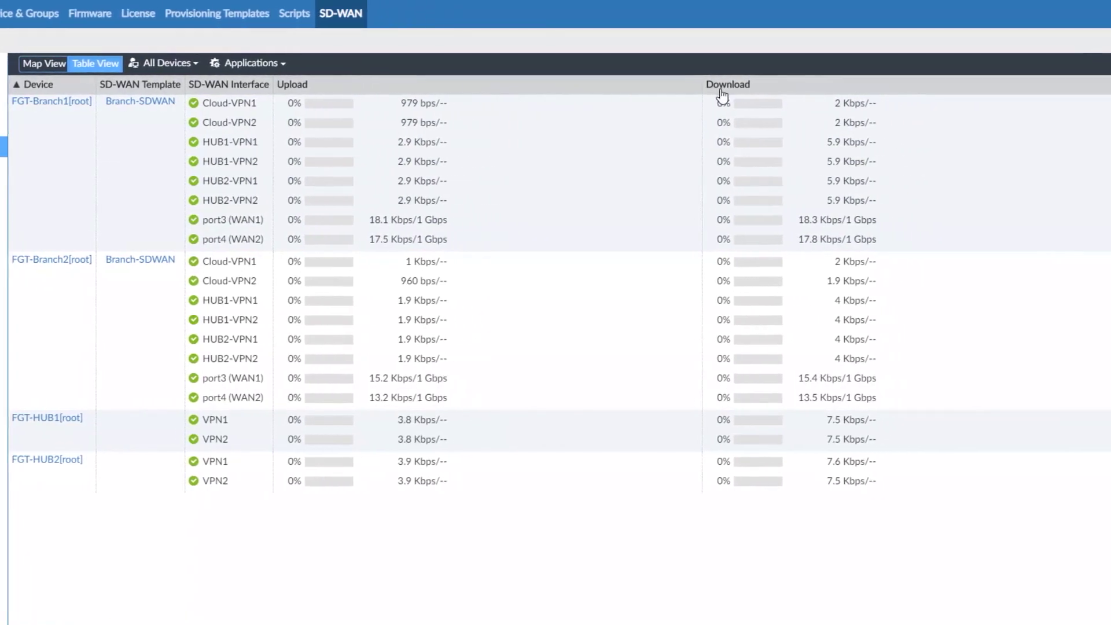
{"action": "mouse_move", "coordinate": [969, 119]}
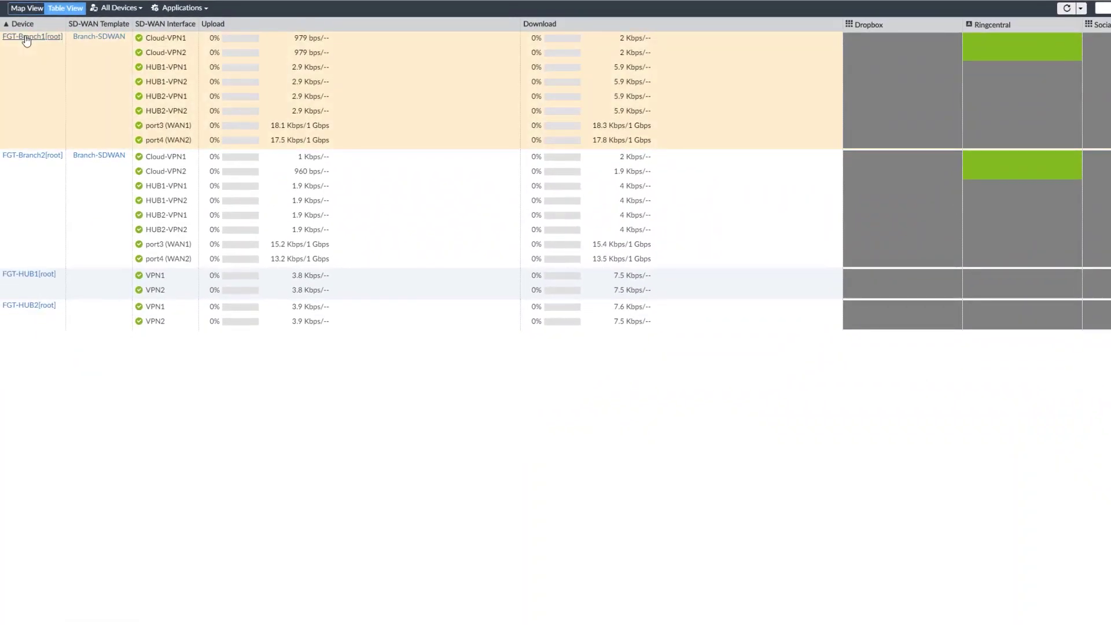
Step: Open FGT-Branch1[root]'s SD-WAN dashboard and review its bandwidth, latency, jitter and packet-loss charts
{"action": "left_click", "coordinate": [26, 37]}
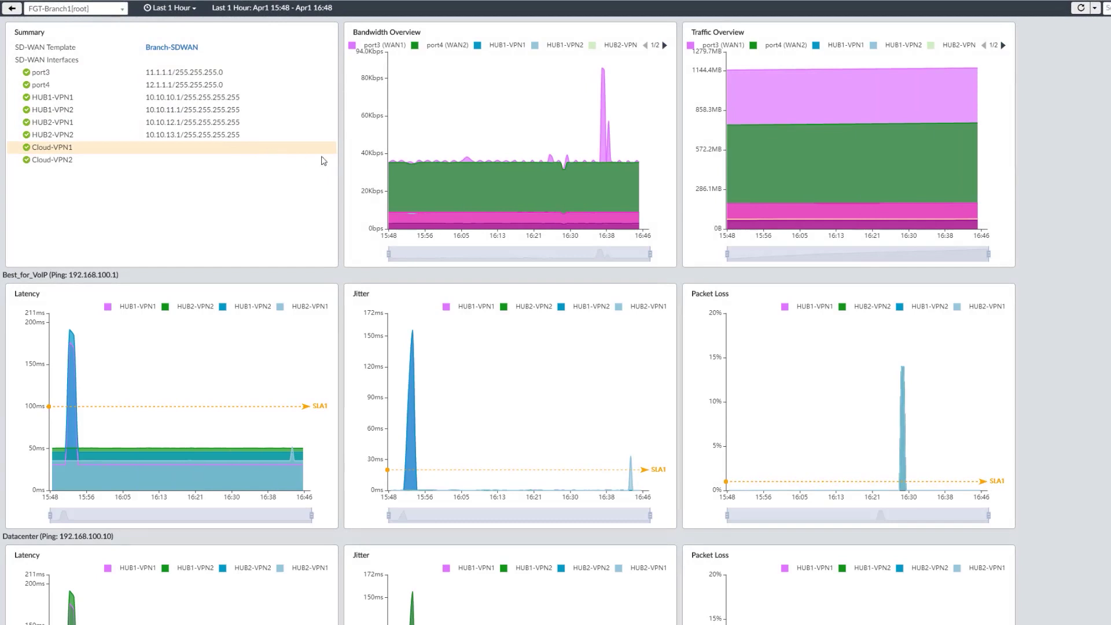
{"action": "scroll", "coordinate": [275, 182], "scroll_direction": "down", "scroll_amount": 1}
{"action": "scroll", "coordinate": [309, 156], "scroll_direction": "up", "scroll_amount": 1}
{"action": "scroll", "coordinate": [310, 163], "scroll_direction": "down", "scroll_amount": 3}
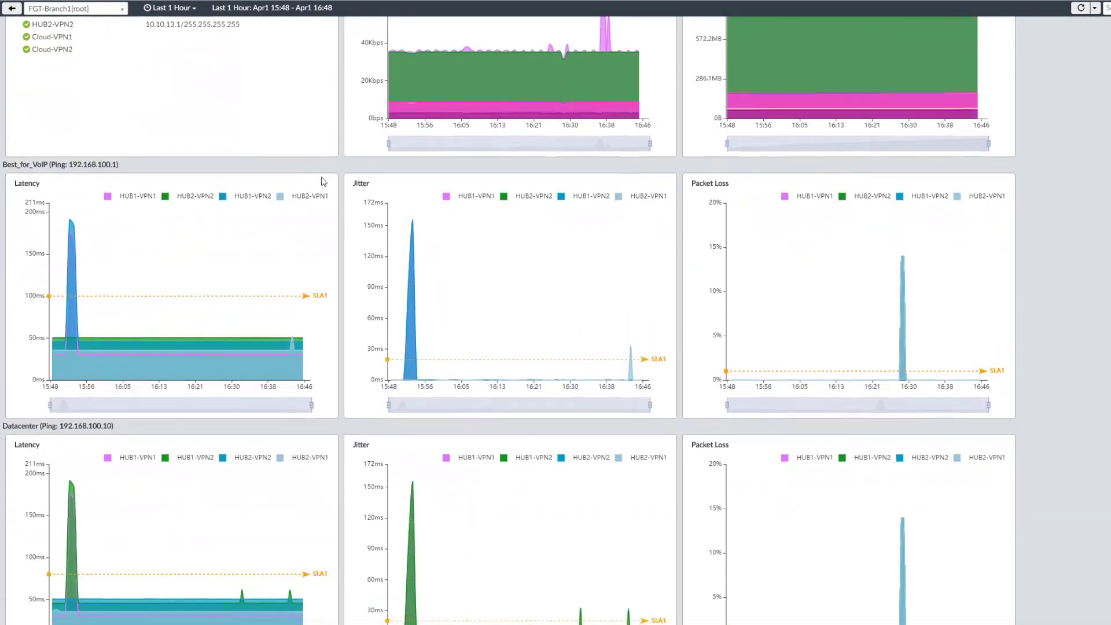
{"action": "scroll", "coordinate": [7, 302], "scroll_direction": "down", "scroll_amount": 2}
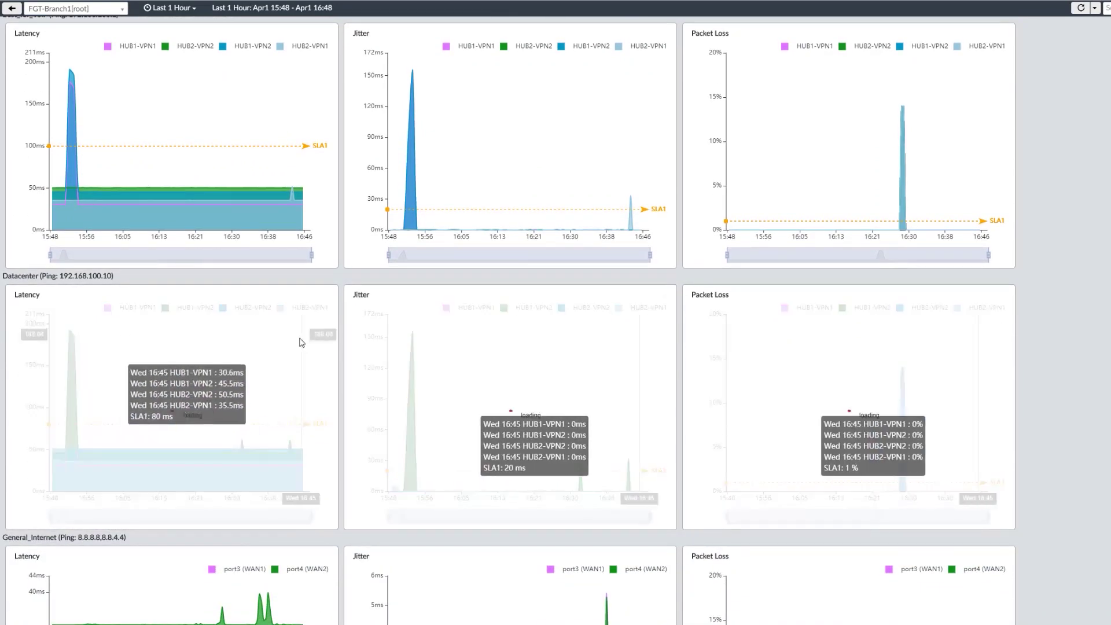
{"action": "scroll", "coordinate": [338, 399], "scroll_direction": "down", "scroll_amount": 4}
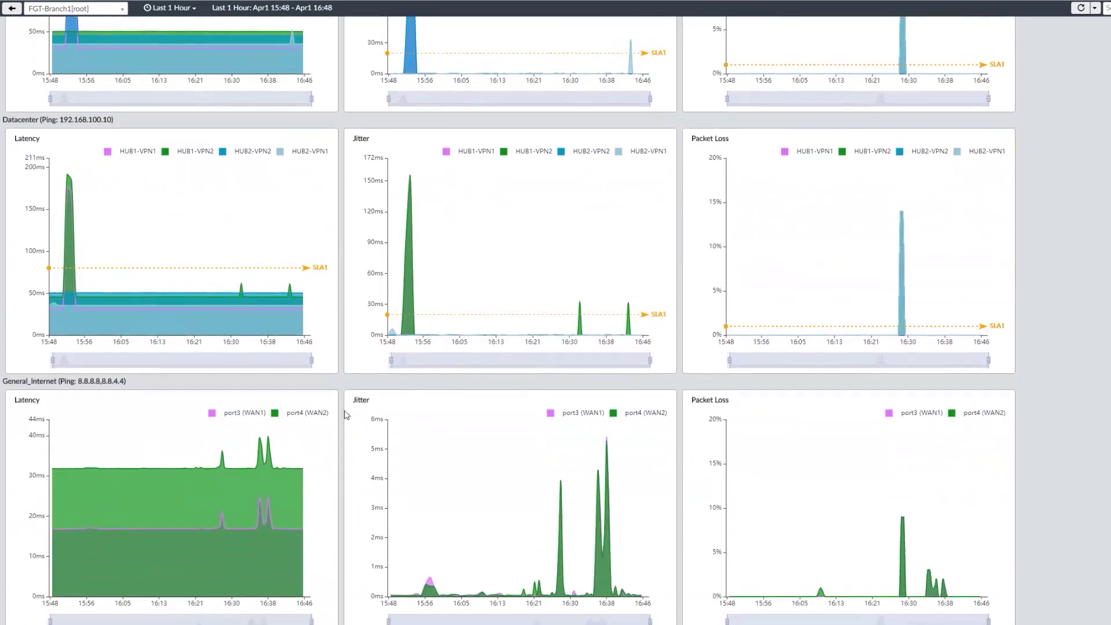
{"action": "scroll", "coordinate": [348, 407], "scroll_direction": "up", "scroll_amount": 2}
{"action": "scroll", "coordinate": [348, 407], "scroll_direction": "up", "scroll_amount": 7}
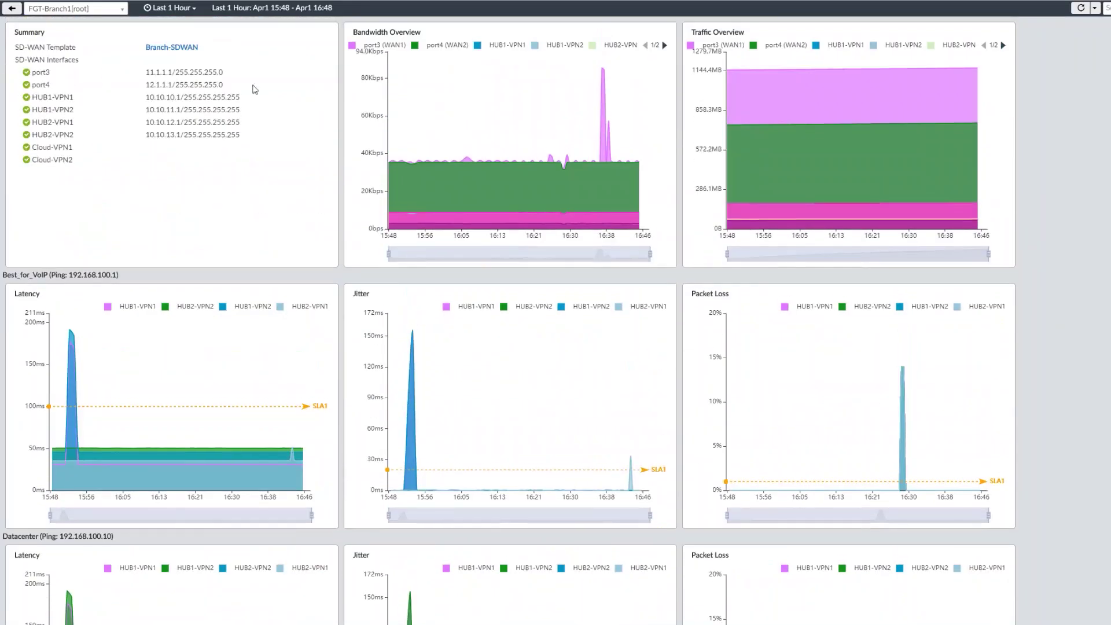
Step: Check the device and time-range dropdowns, leaving both unchanged
{"action": "left_click", "coordinate": [122, 10]}
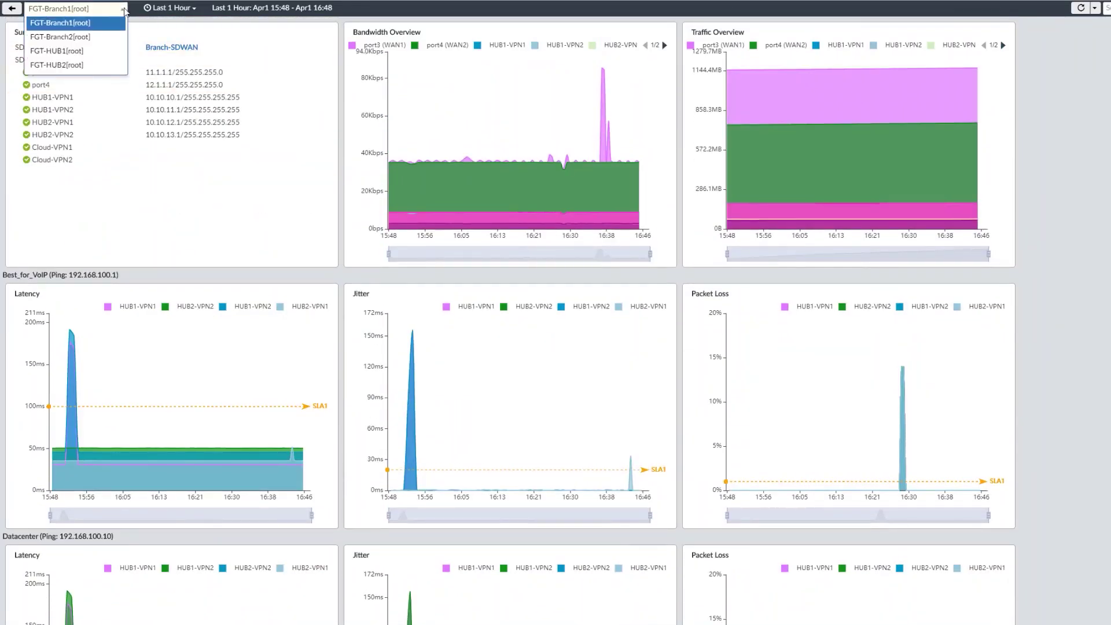
{"action": "left_click", "coordinate": [124, 10]}
{"action": "left_click", "coordinate": [189, 9]}
{"action": "left_click", "coordinate": [190, 8]}
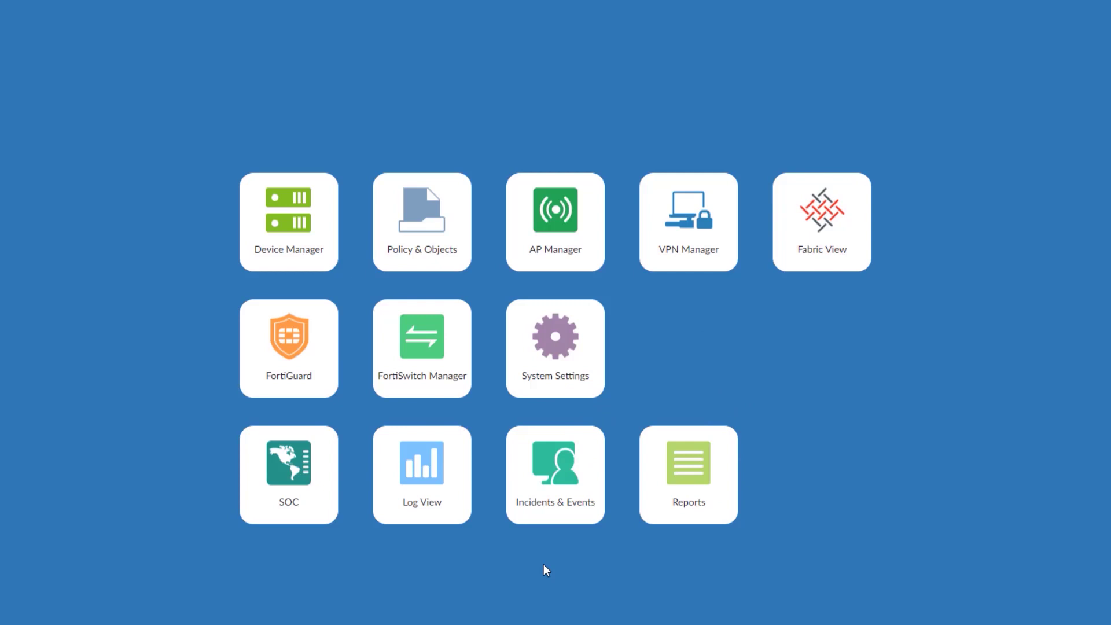
Step: In Log View, filter the event logs to System events
{"action": "left_click", "coordinate": [441, 504]}
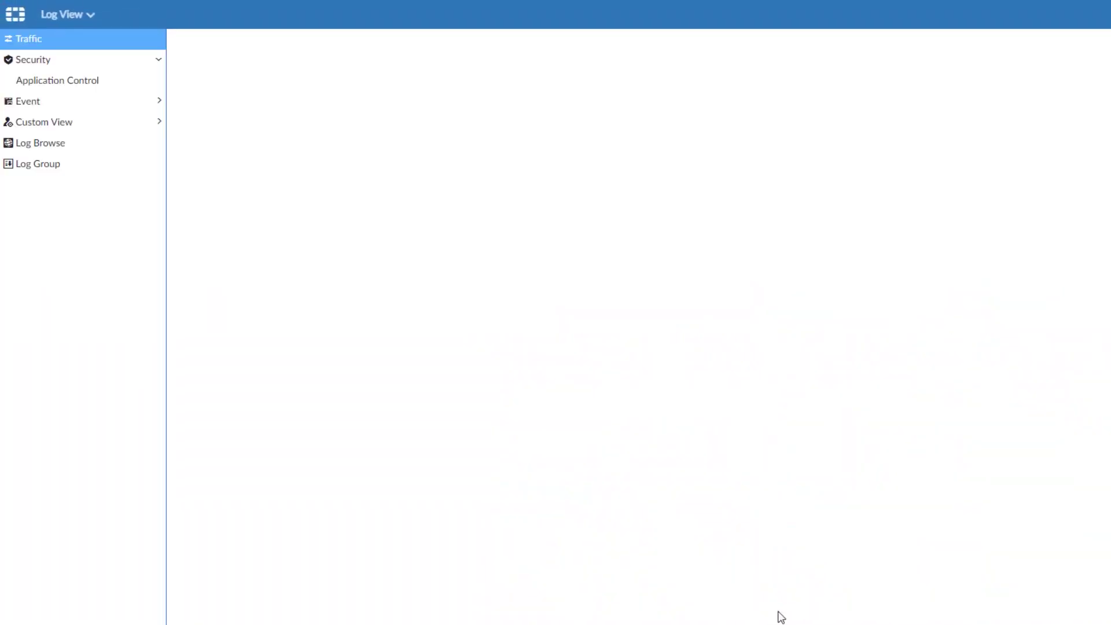
{"action": "left_click", "coordinate": [130, 102]}
{"action": "left_click", "coordinate": [68, 194]}
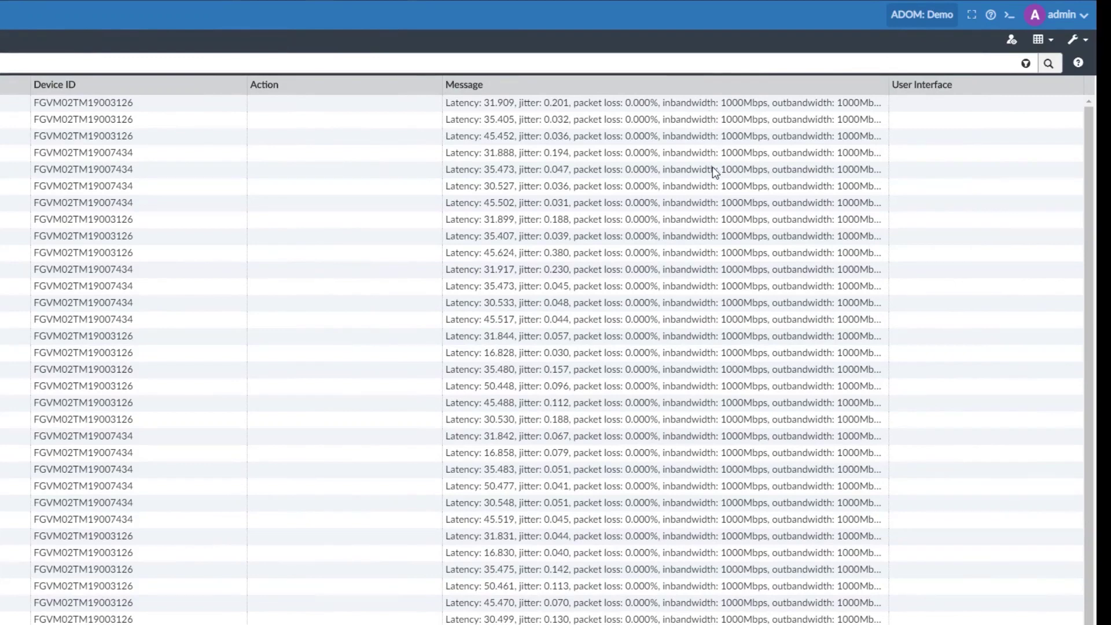
Step: Open the newest FGT-Branch2 link monitor SLA log with the Others fields expanded, then switch to Reports
{"action": "double_click", "coordinate": [301, 110]}
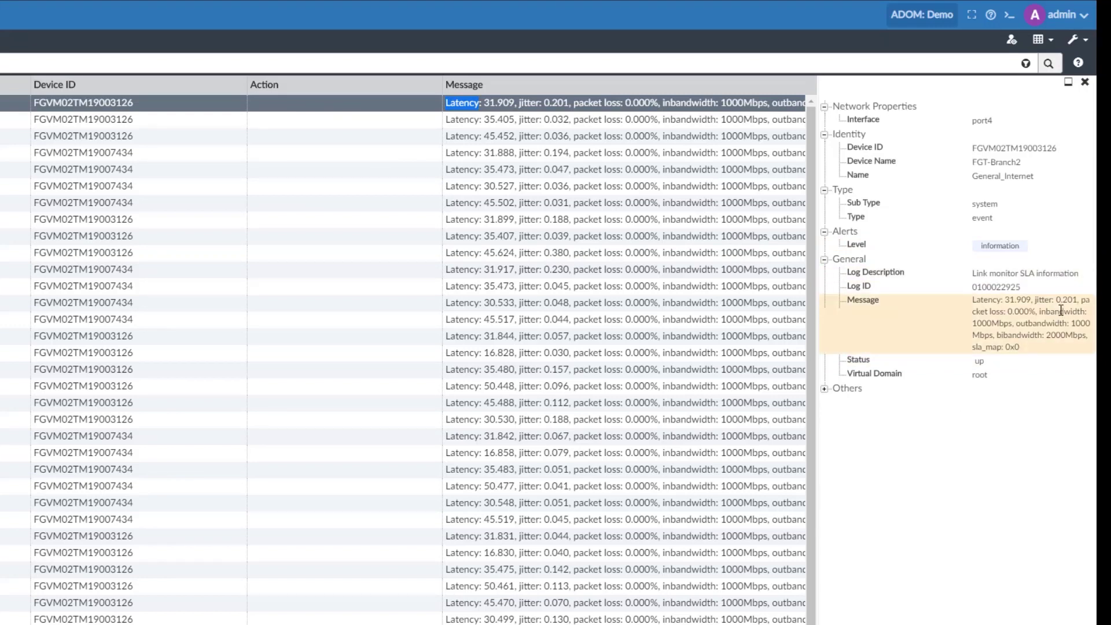
{"action": "left_click", "coordinate": [824, 389]}
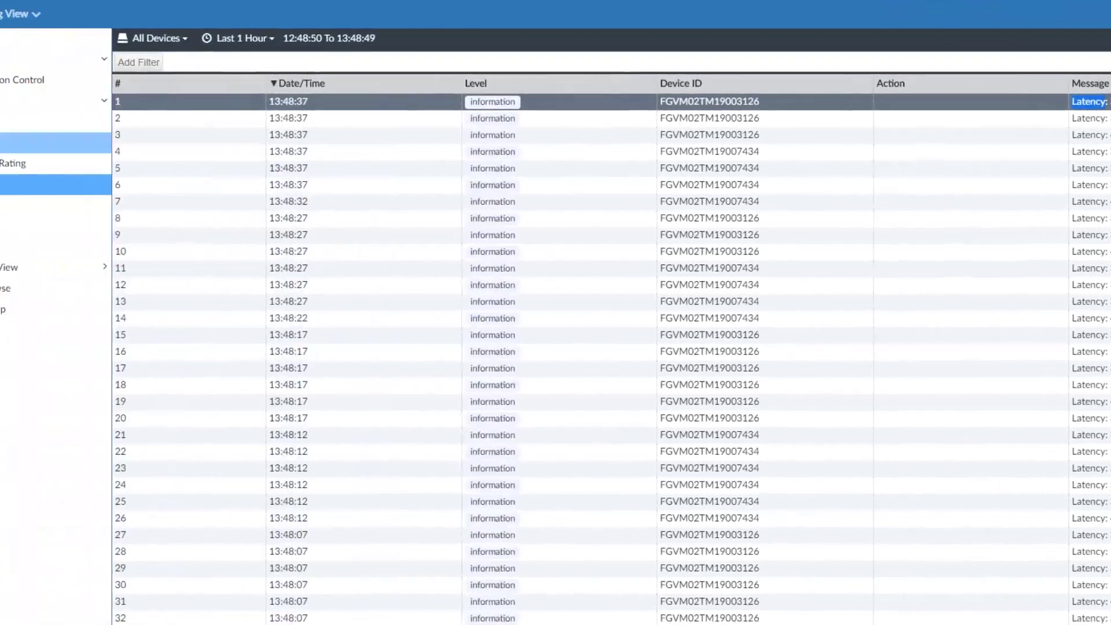
{"action": "left_click", "coordinate": [46, 17]}
{"action": "left_click", "coordinate": [412, 292]}
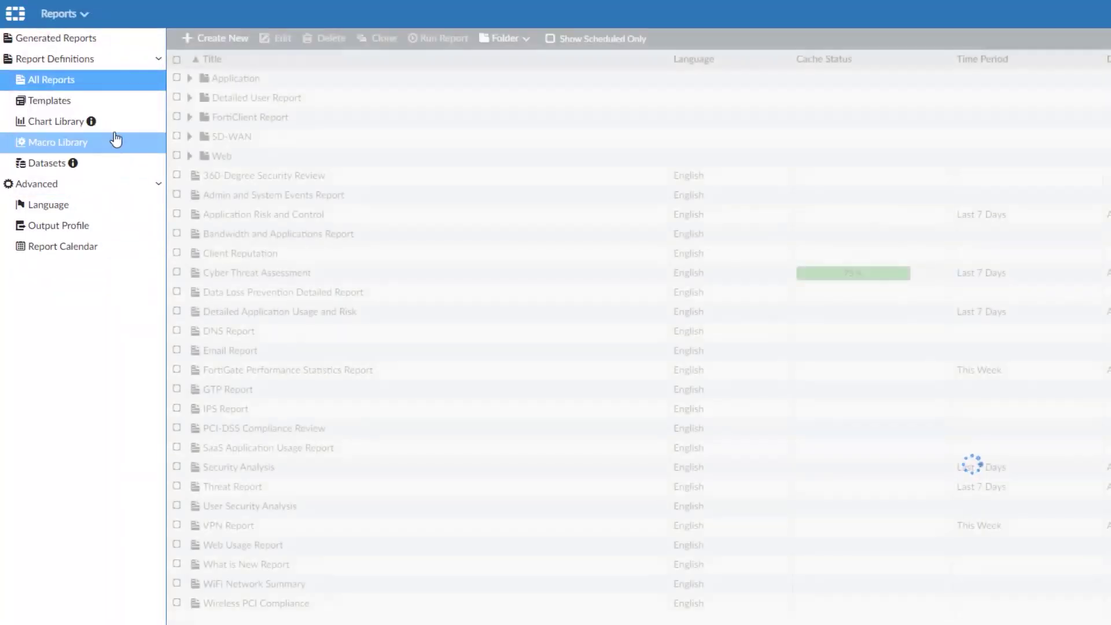
Step: Open Secure SD-WAN Report 6.2.2 and scroll through FGT-Branch1's bandwidth, latency, jitter and packet-loss charts
{"action": "left_click", "coordinate": [117, 128]}
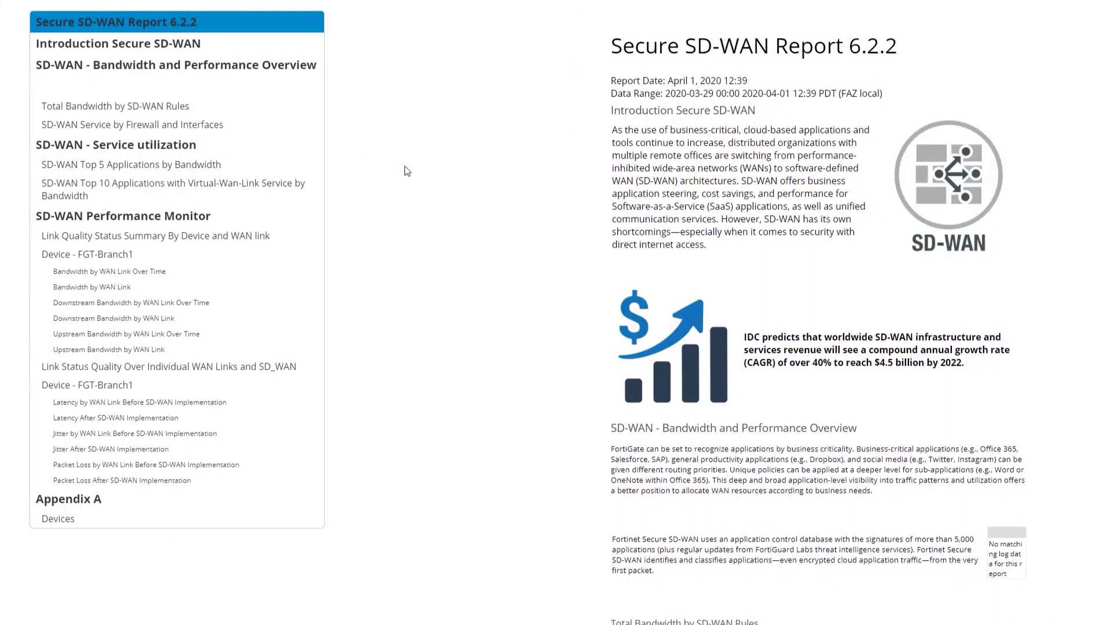
{"action": "scroll", "coordinate": [425, 203], "scroll_direction": "down", "scroll_amount": 1}
{"action": "scroll", "coordinate": [424, 204], "scroll_direction": "down", "scroll_amount": 6}
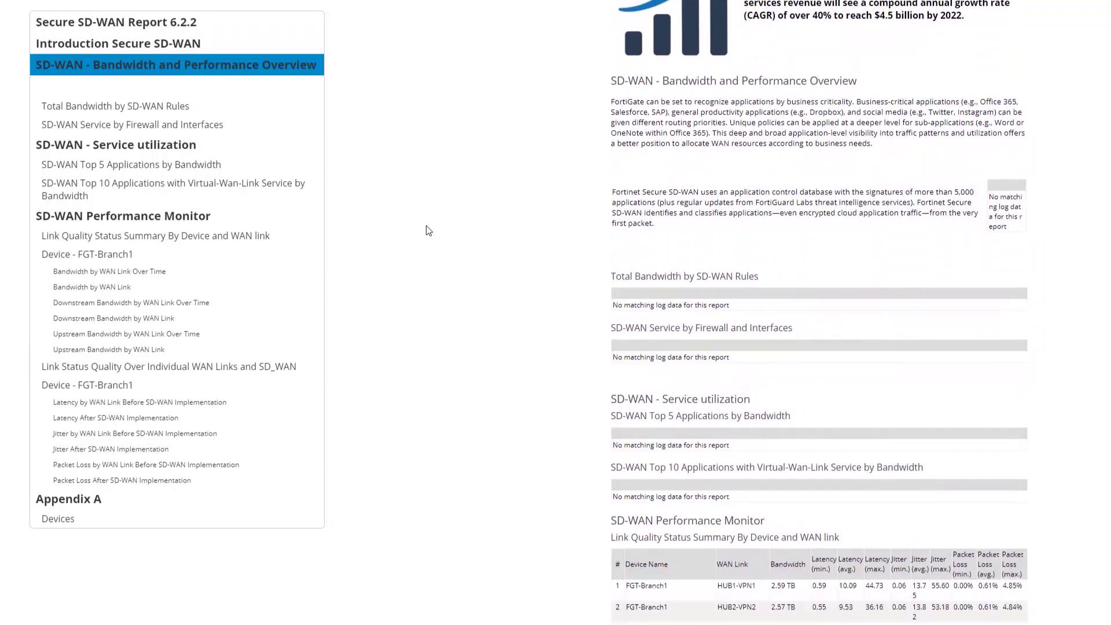
{"action": "scroll", "coordinate": [428, 237], "scroll_direction": "down", "scroll_amount": 10}
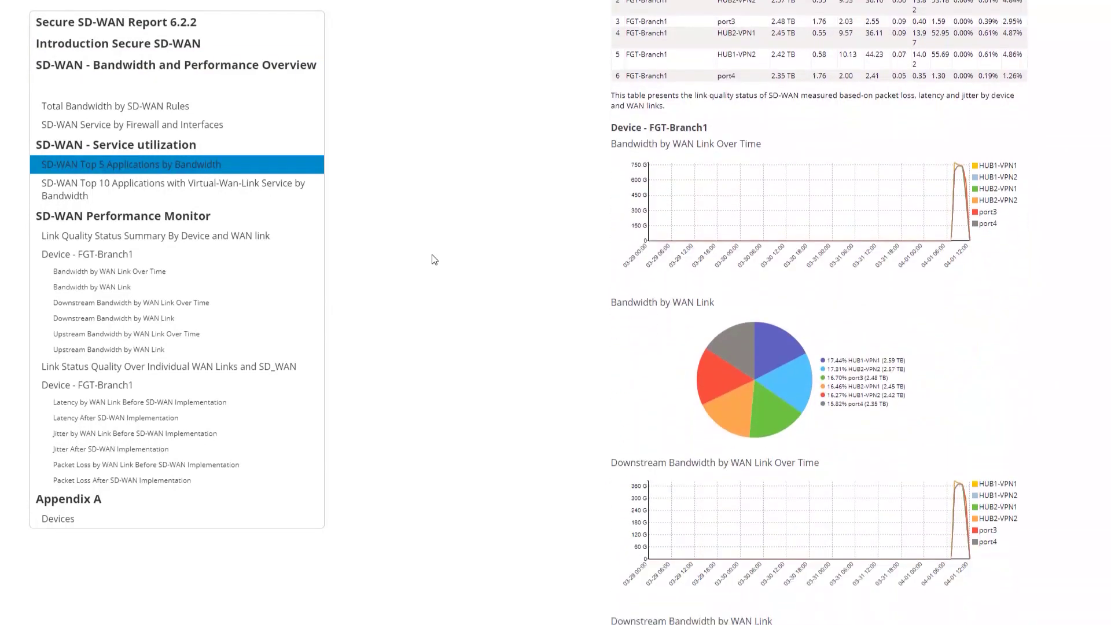
{"action": "scroll", "coordinate": [435, 263], "scroll_direction": "down", "scroll_amount": 6}
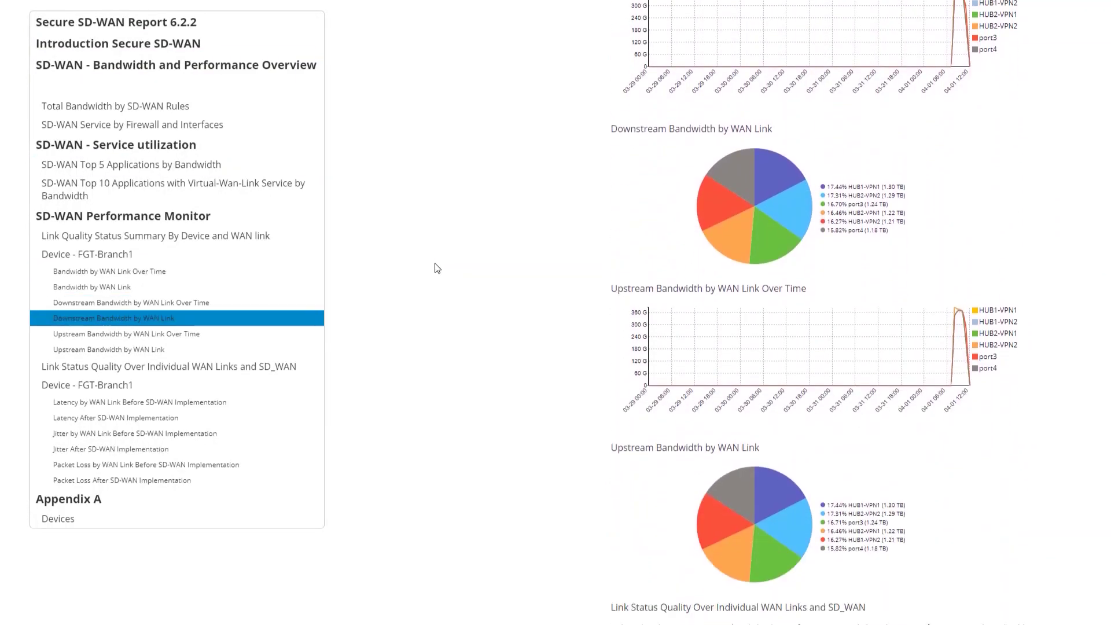
{"action": "scroll", "coordinate": [438, 268], "scroll_direction": "down", "scroll_amount": 3}
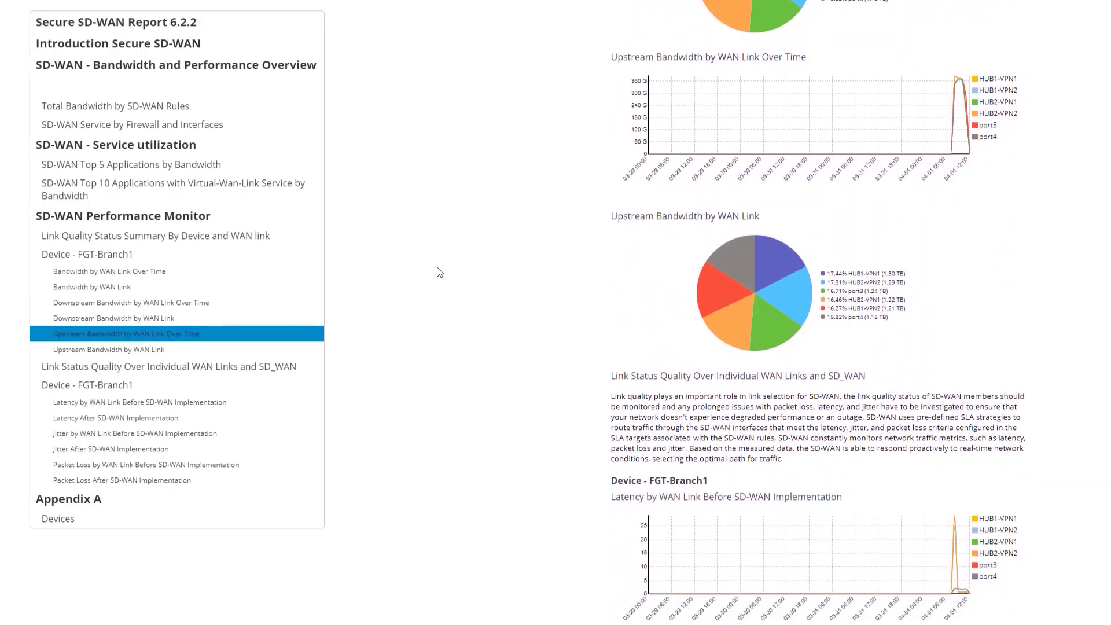
{"action": "scroll", "coordinate": [439, 272], "scroll_direction": "down", "scroll_amount": 1}
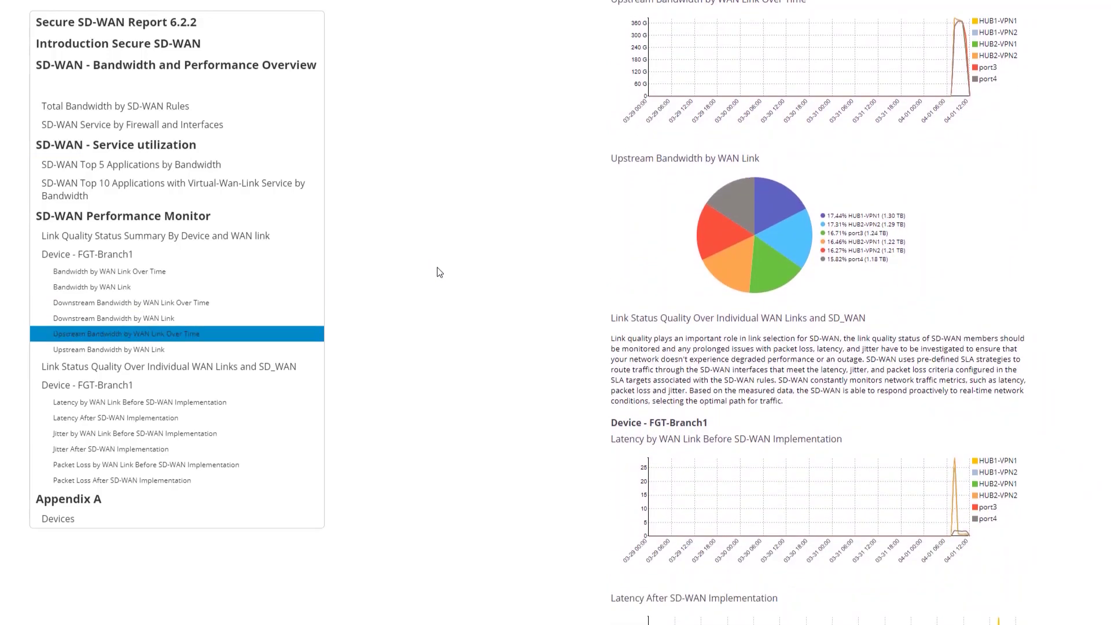
{"action": "scroll", "coordinate": [440, 272], "scroll_direction": "down", "scroll_amount": 5}
{"action": "scroll", "coordinate": [444, 277], "scroll_direction": "down", "scroll_amount": 6}
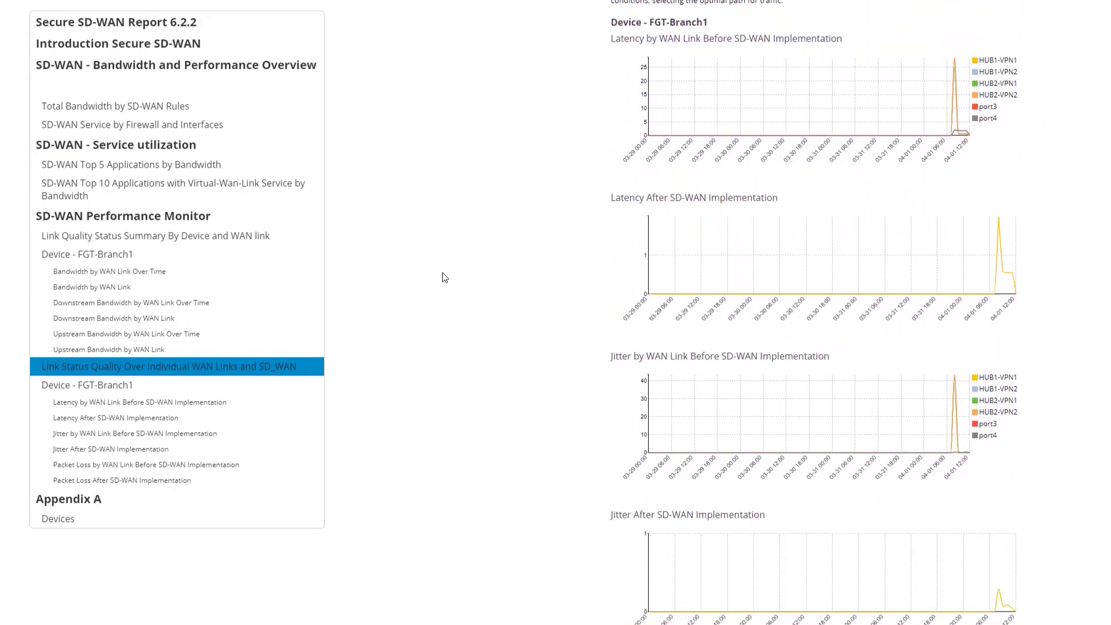
{"action": "scroll", "coordinate": [445, 279], "scroll_direction": "down", "scroll_amount": 3}
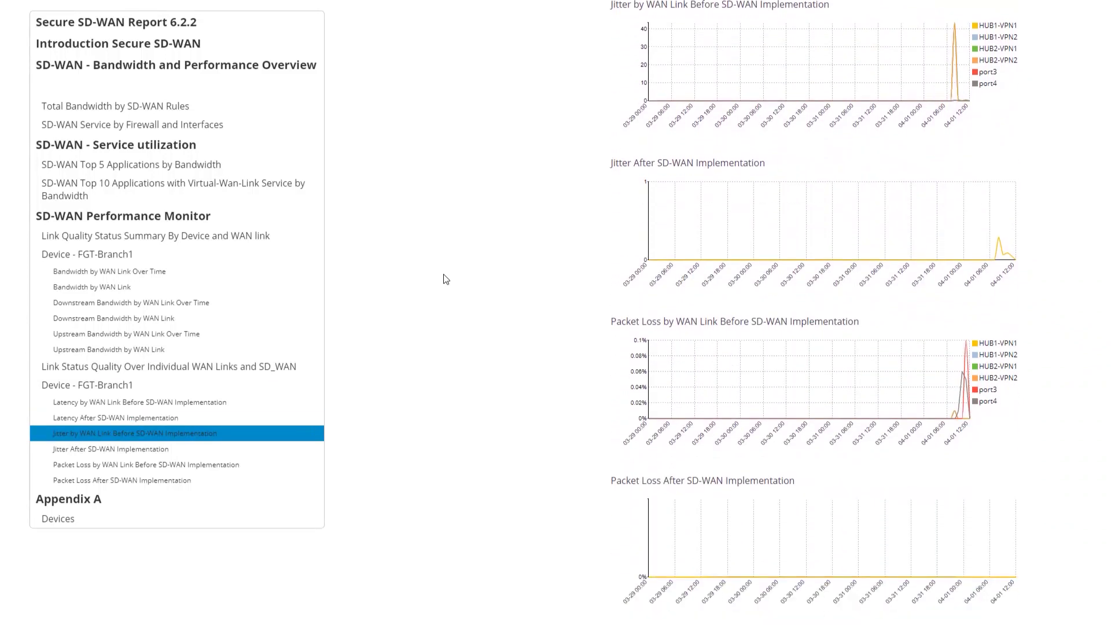